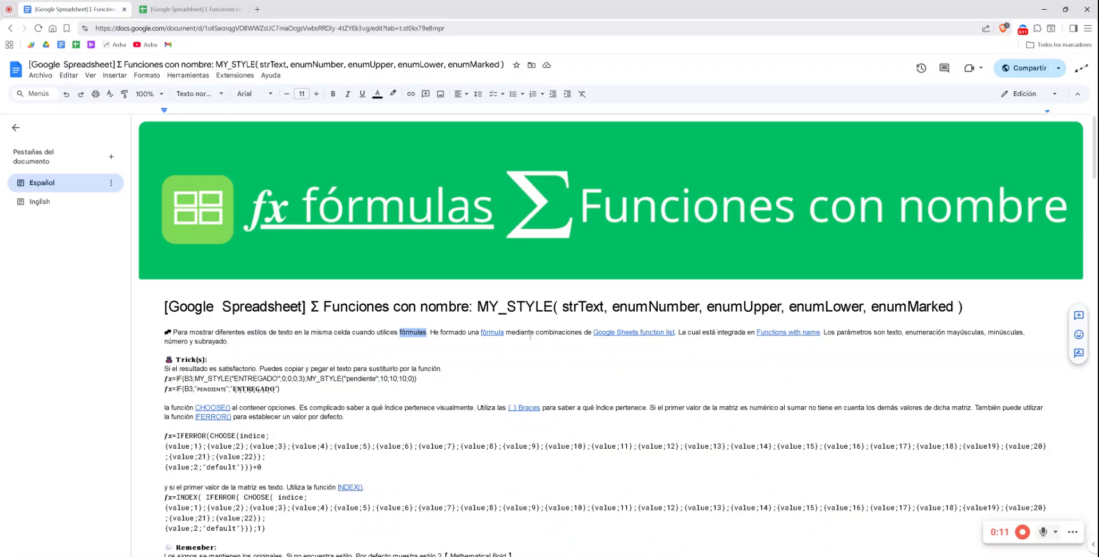
Review the MY_STYLE document's title and introductory paragraph, highlighting the words on formula combinations and the Google Sheets function list.
{"action": "double_click", "coordinate": [558, 332]}
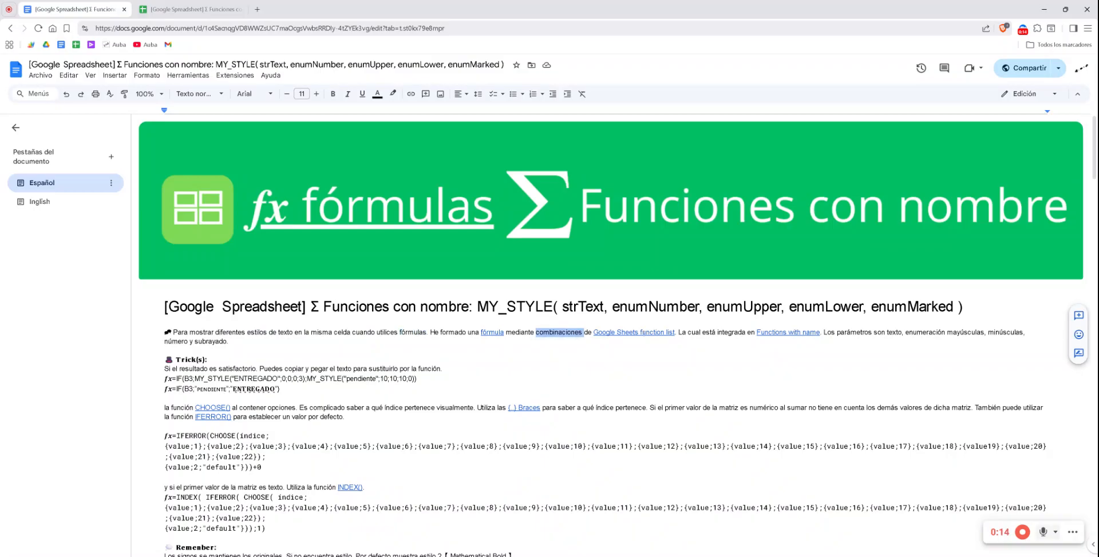
{"action": "double_click", "coordinate": [652, 332]}
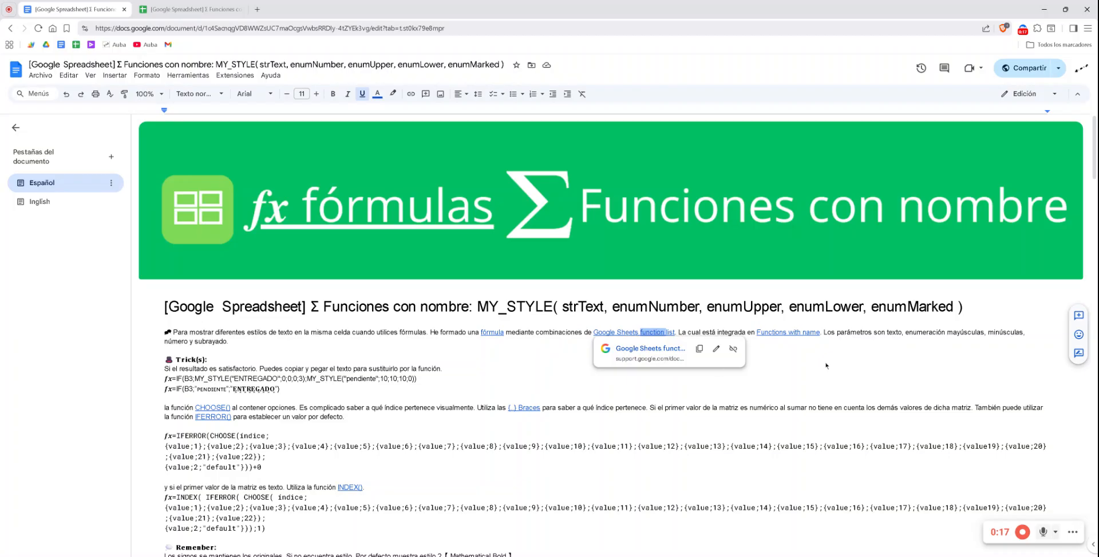
{"action": "left_click", "coordinate": [750, 338]}
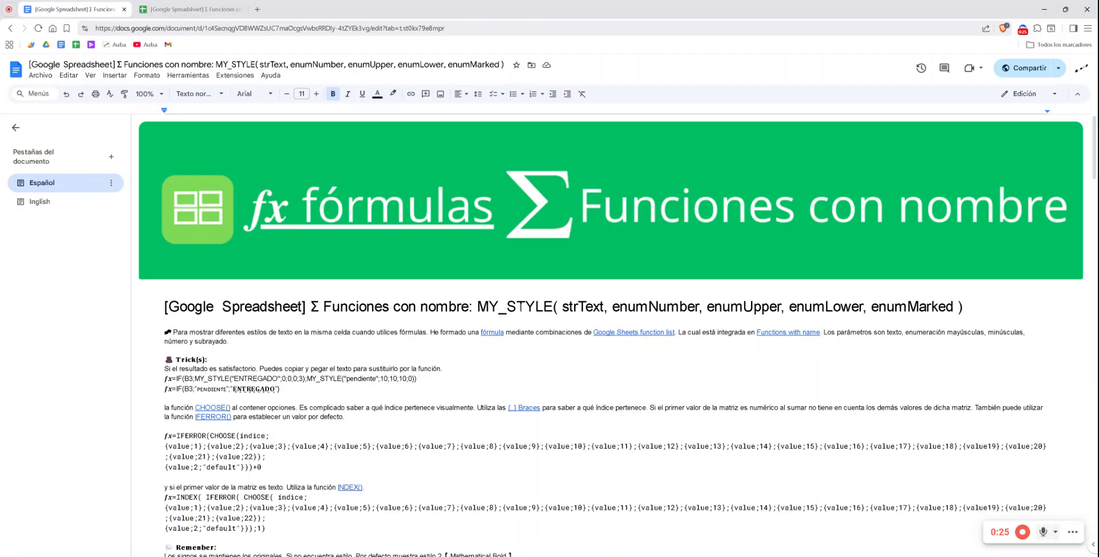
{"action": "triple_click", "coordinate": [526, 307]}
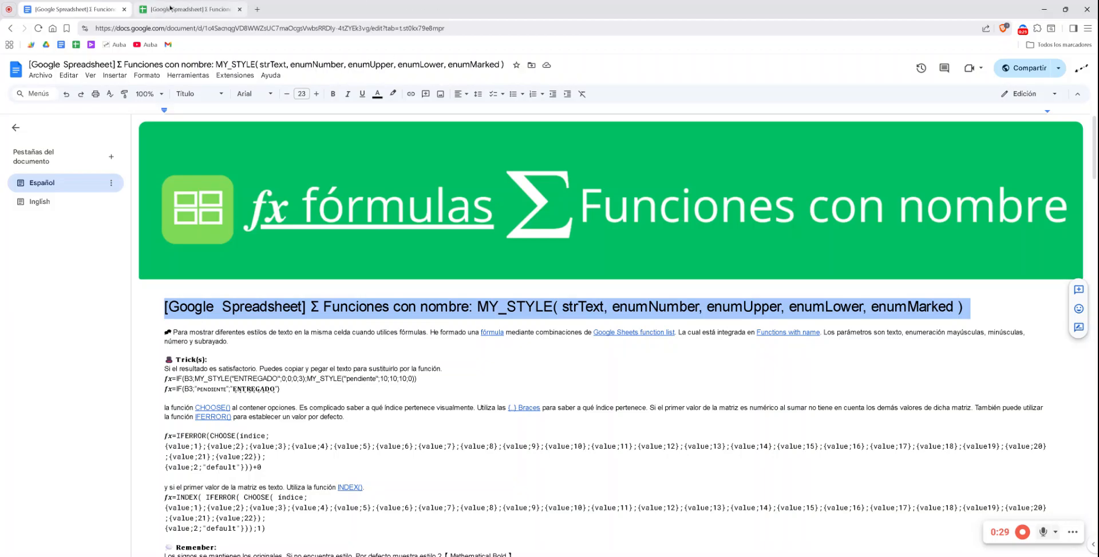
Switch to the Google Sheets spreadsheet and inspect the MY_STYLE formulas in several column E cells of the Sample sheet.
{"action": "left_click", "coordinate": [193, 9]}
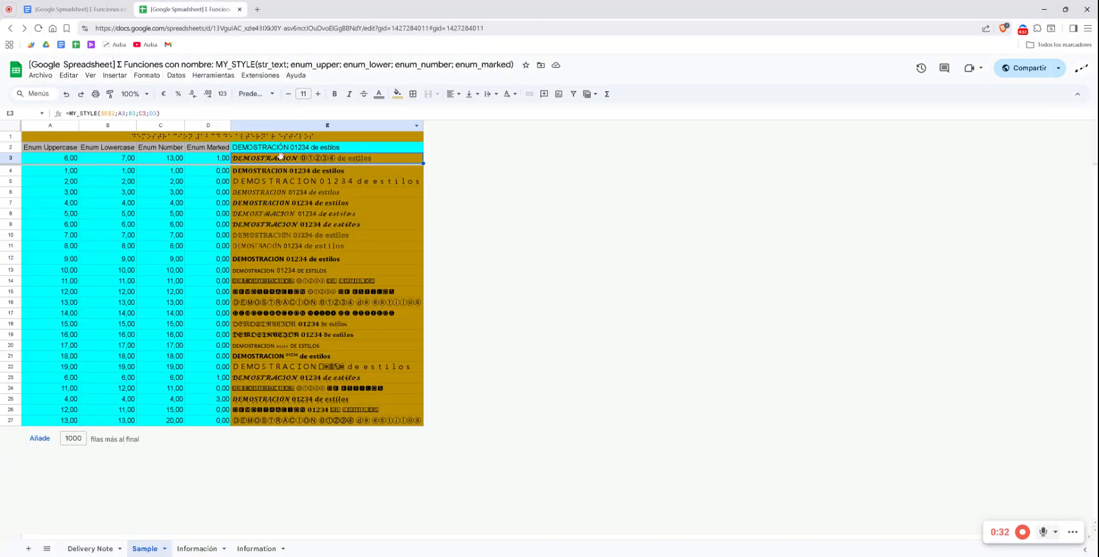
{"action": "left_click", "coordinate": [269, 204]}
{"action": "left_click", "coordinate": [279, 226]}
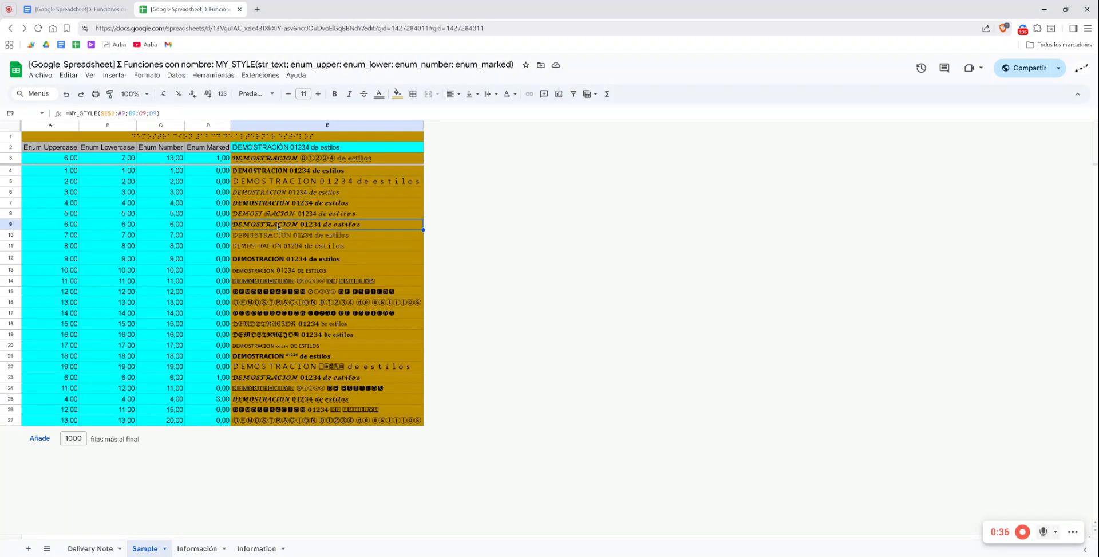
{"action": "left_click", "coordinate": [291, 247]}
{"action": "left_click", "coordinate": [292, 274]}
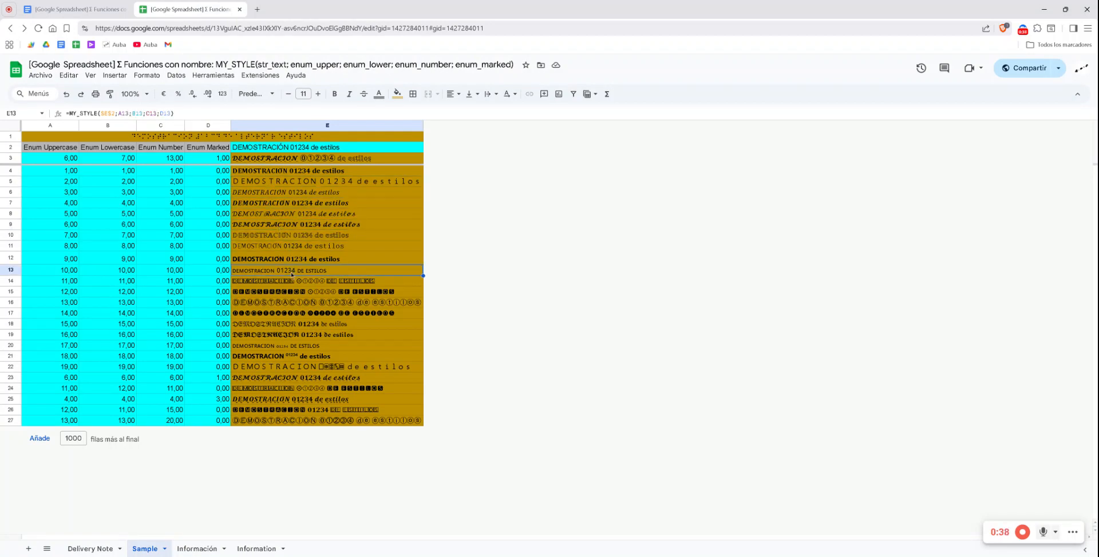
{"action": "left_click", "coordinate": [319, 369]}
{"action": "left_click", "coordinate": [313, 422]}
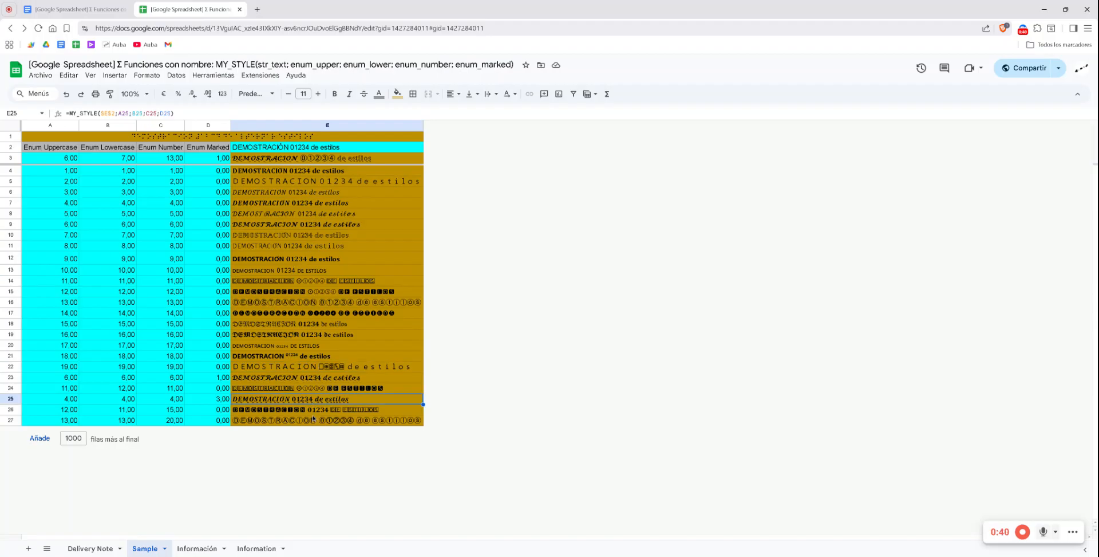
Return to the Google Docs document and examine the Proposal formula's LET parameters and the default values for enumUpper, enumLower, enumNumber and enumMarked.
{"action": "left_click", "coordinate": [90, 8]}
{"action": "scroll", "coordinate": [416, 312], "scroll_direction": "down", "scroll_amount": 10}
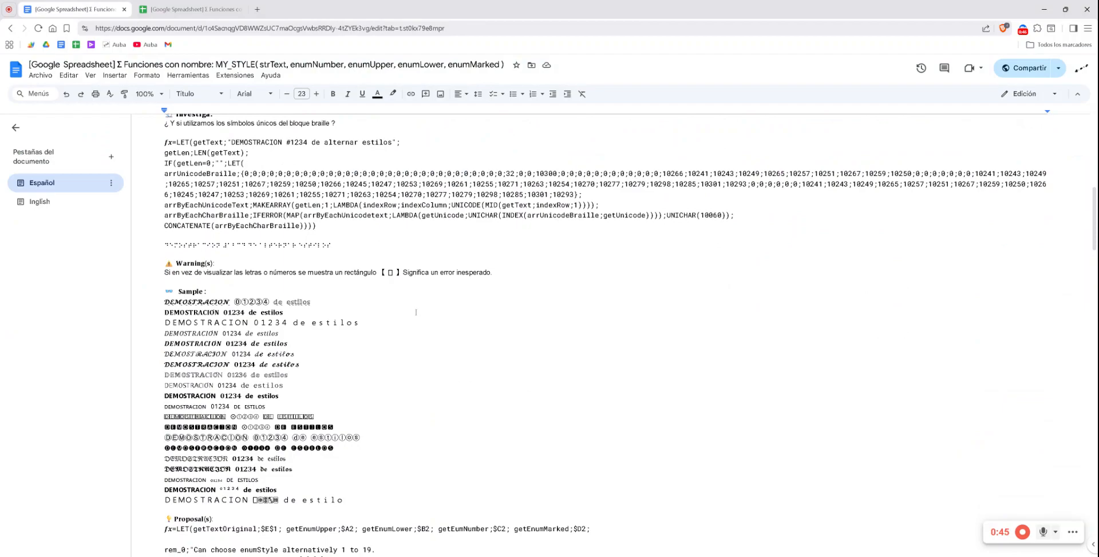
{"action": "scroll", "coordinate": [416, 312], "scroll_direction": "down", "scroll_amount": 5}
{"action": "scroll", "coordinate": [416, 312], "scroll_direction": "down", "scroll_amount": 2}
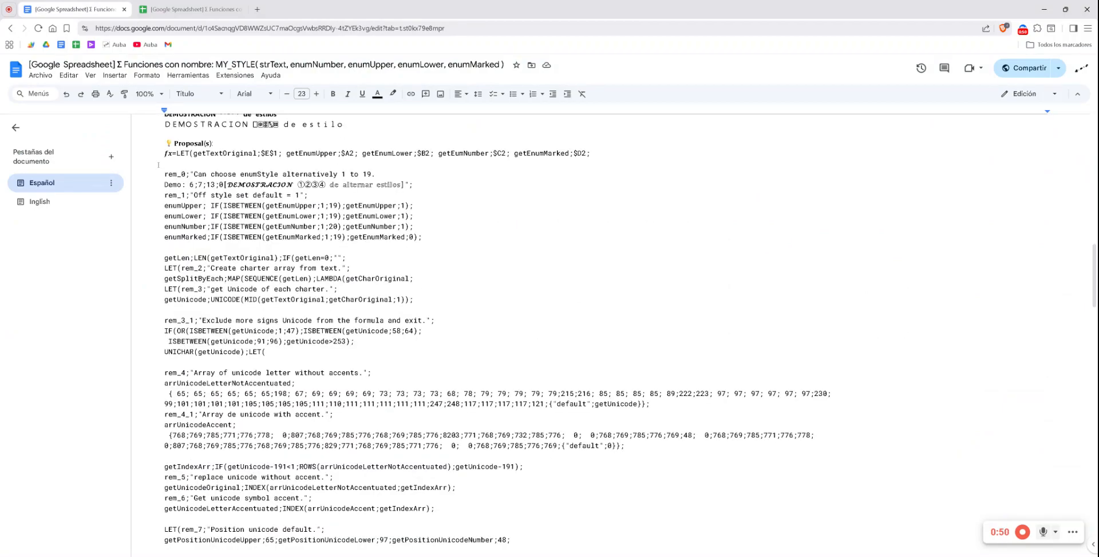
{"action": "triple_click", "coordinate": [222, 151]}
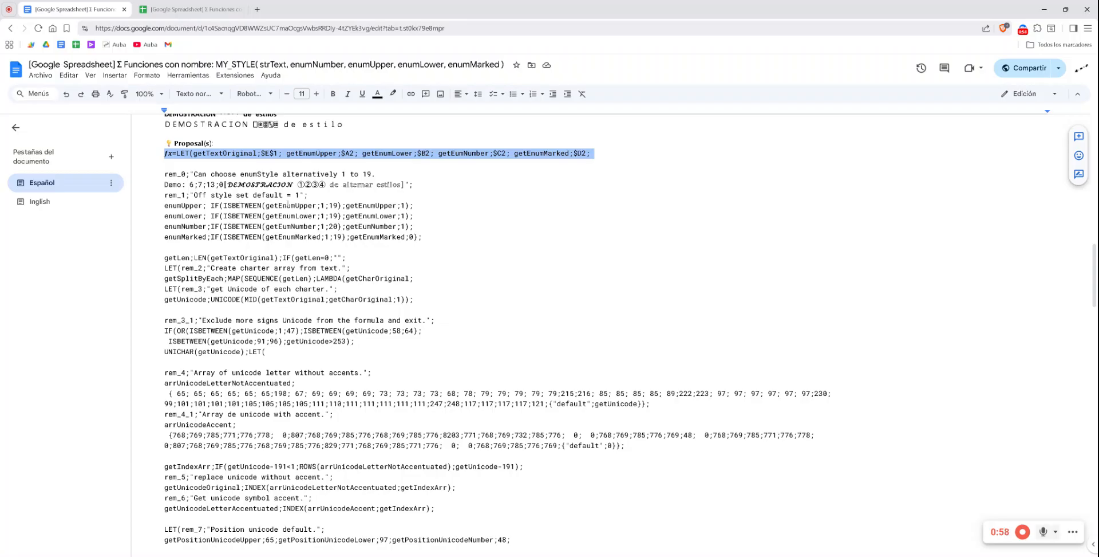
{"action": "left_click", "coordinate": [287, 205]}
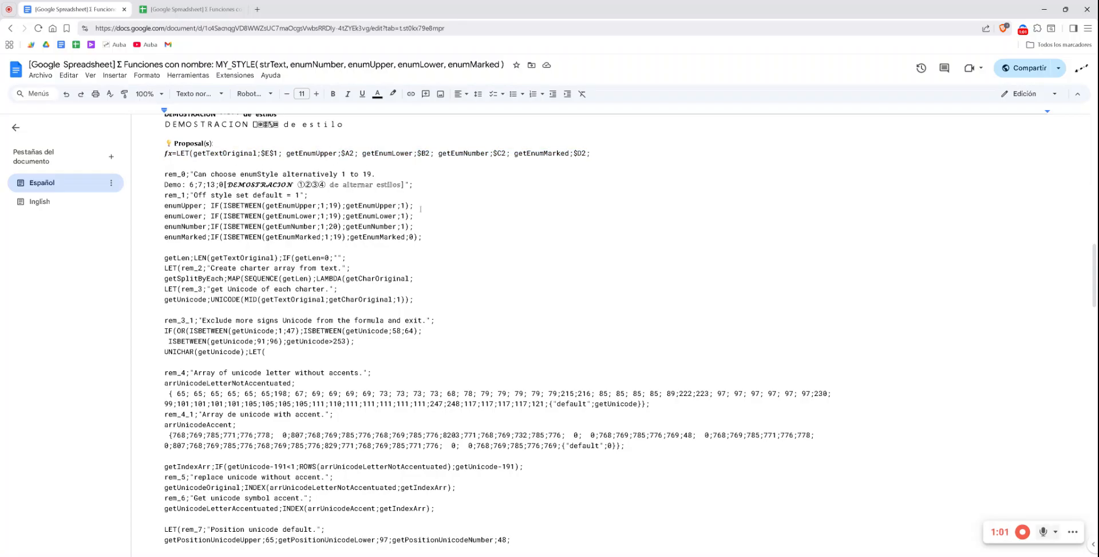
{"action": "left_click", "coordinate": [296, 235]}
{"action": "mouse_move", "coordinate": [414, 238]}
{"action": "left_mouse_down"}
{"action": "mouse_move", "coordinate": [400, 237]}
{"action": "mouse_move", "coordinate": [401, 216]}
{"action": "mouse_move", "coordinate": [408, 237]}
{"action": "left_mouse_up"}
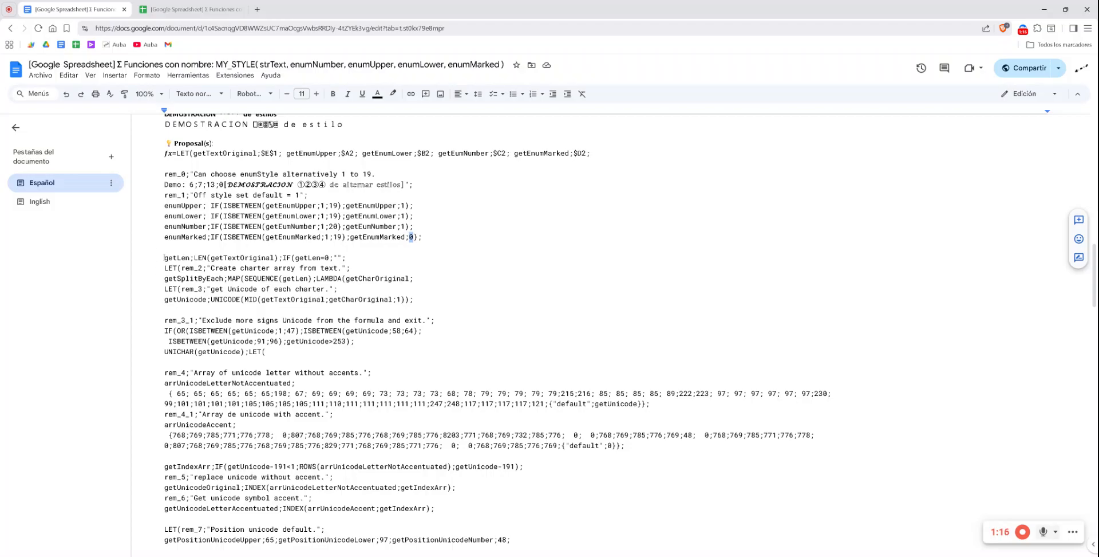
Examine how getLen, getSplitByEach and getUnicode split the text, highlighting the LEN, SEQUENCE, MAP, LAMBDA parameter and MID parts.
{"action": "left_click_drag", "start_coordinate": [195, 258], "coordinate": [278, 258]}
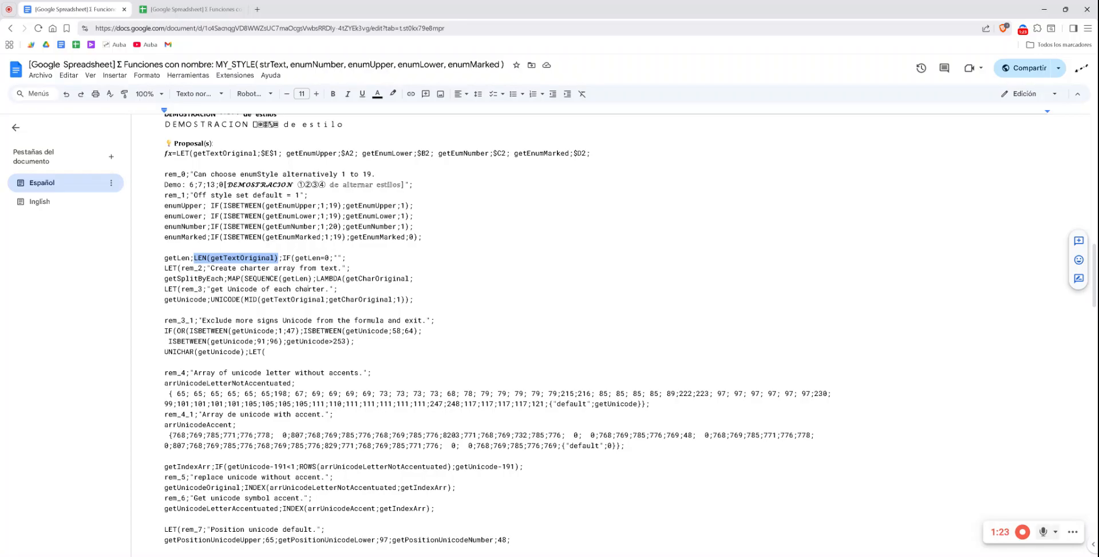
{"action": "left_click_drag", "start_coordinate": [312, 279], "coordinate": [245, 280]}
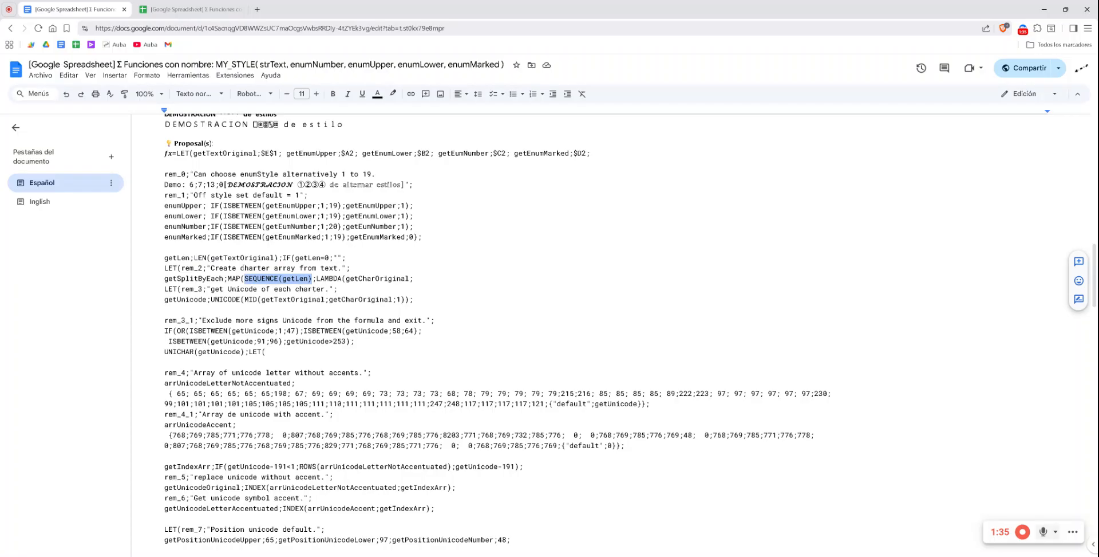
{"action": "double_click", "coordinate": [234, 278]}
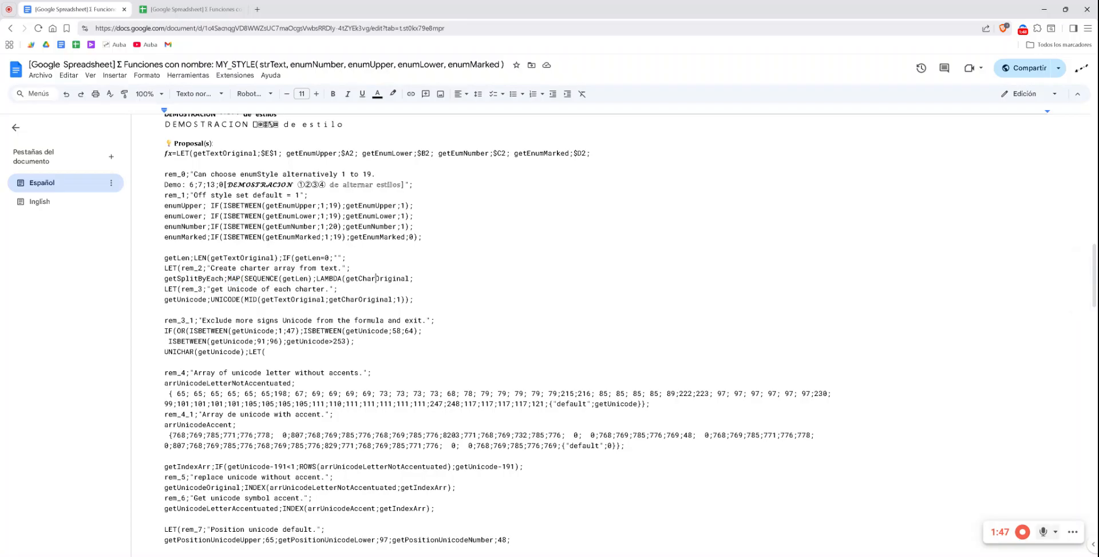
{"action": "double_click", "coordinate": [376, 279]}
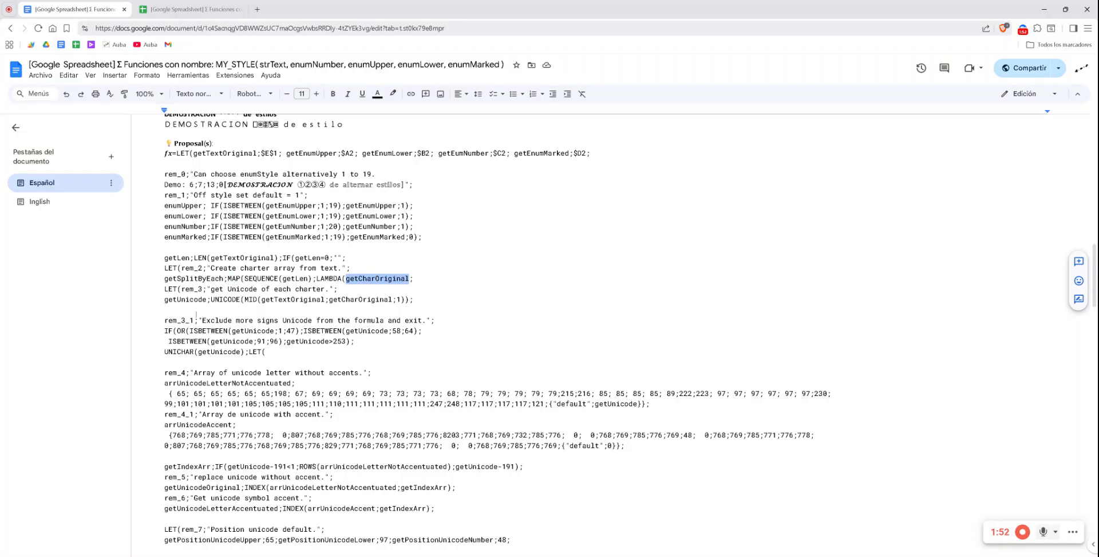
{"action": "left_click", "coordinate": [258, 299]}
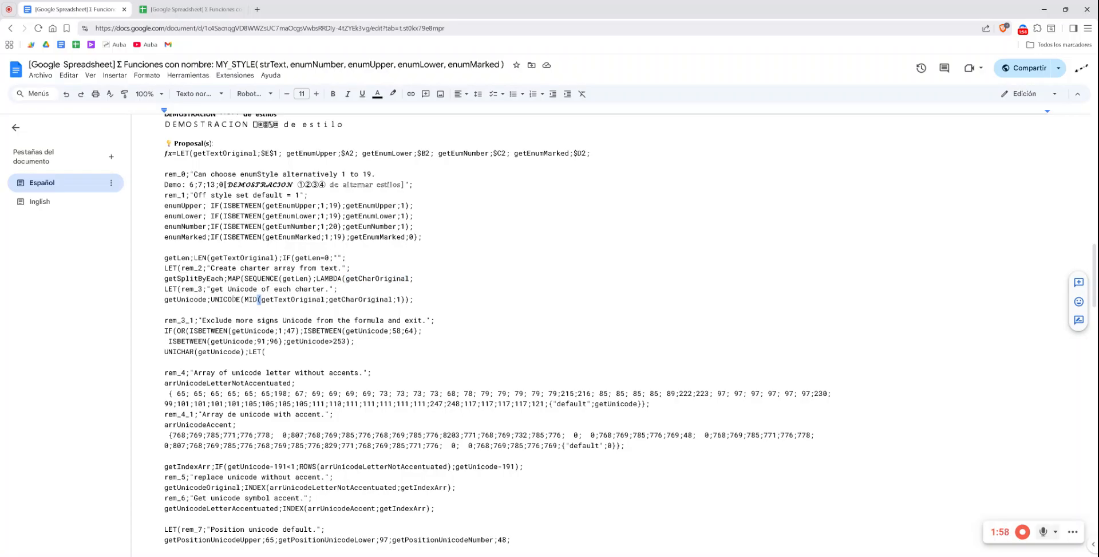
{"action": "double_click", "coordinate": [233, 298]}
Examine the rem_3_1 condition, highlighting the excluded Unicode ranges 1 to 47 and 58 to 64.
{"action": "scroll", "coordinate": [417, 247], "scroll_direction": "down", "scroll_amount": 1}
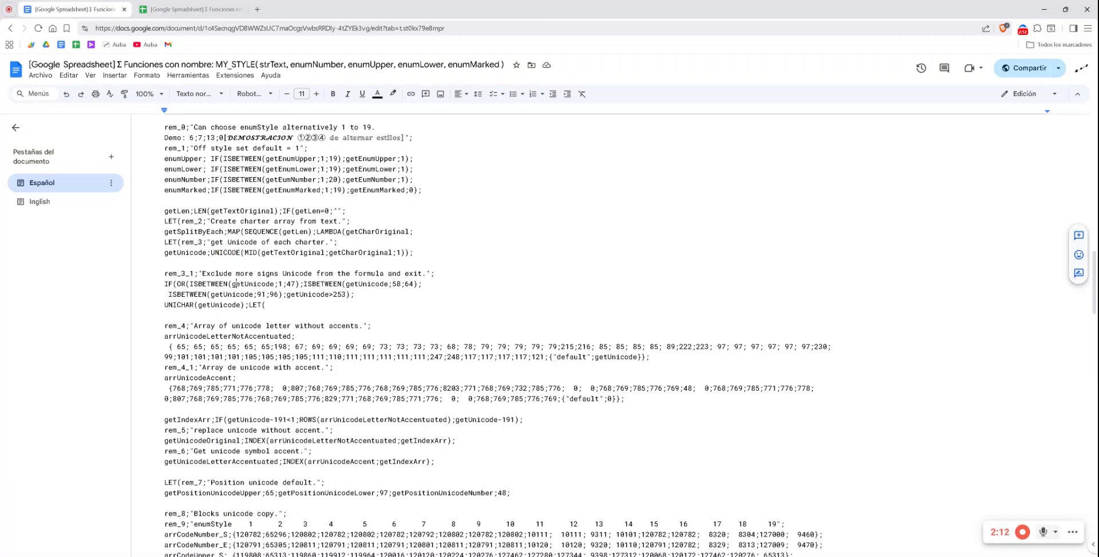
{"action": "left_click_drag", "start_coordinate": [231, 283], "coordinate": [293, 284]}
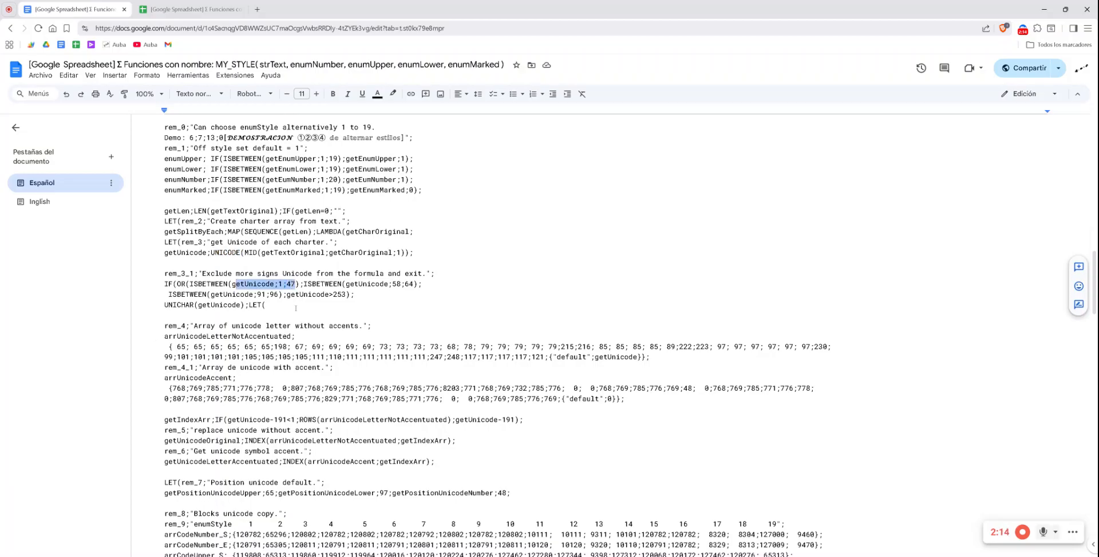
{"action": "left_click_drag", "start_coordinate": [414, 283], "coordinate": [364, 283]}
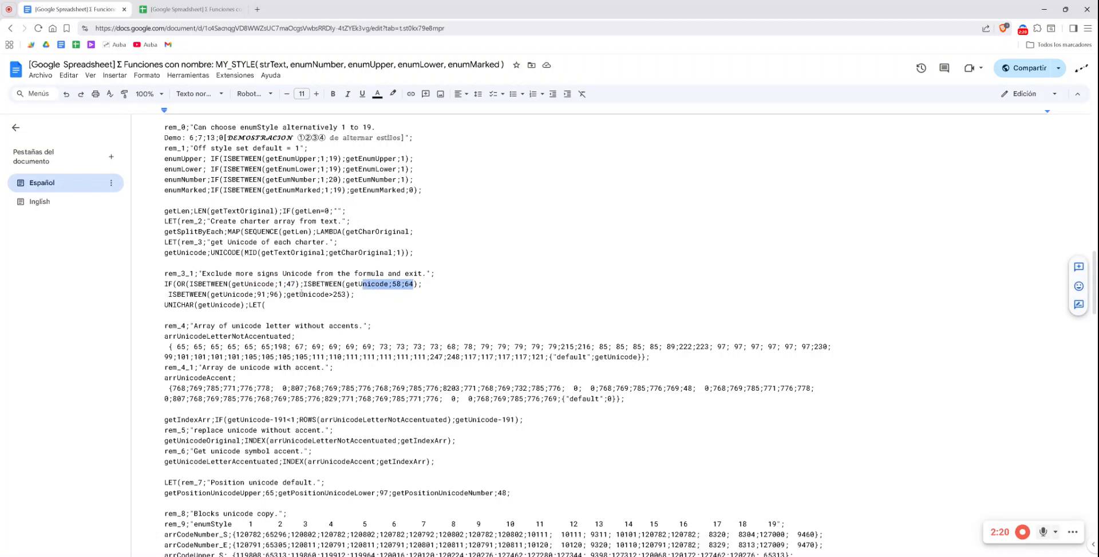
Examine the unaccented and accented Unicode arrays and the getIndexArr expression, highlighting its IF test and the 191 offset.
{"action": "scroll", "coordinate": [302, 291], "scroll_direction": "down", "scroll_amount": 3}
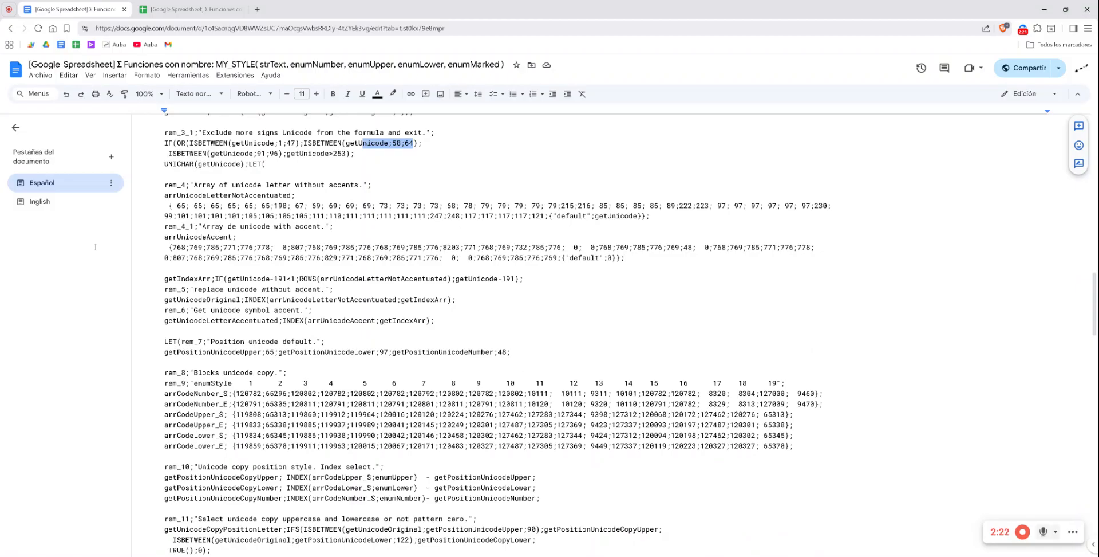
{"action": "left_click", "coordinate": [185, 194]}
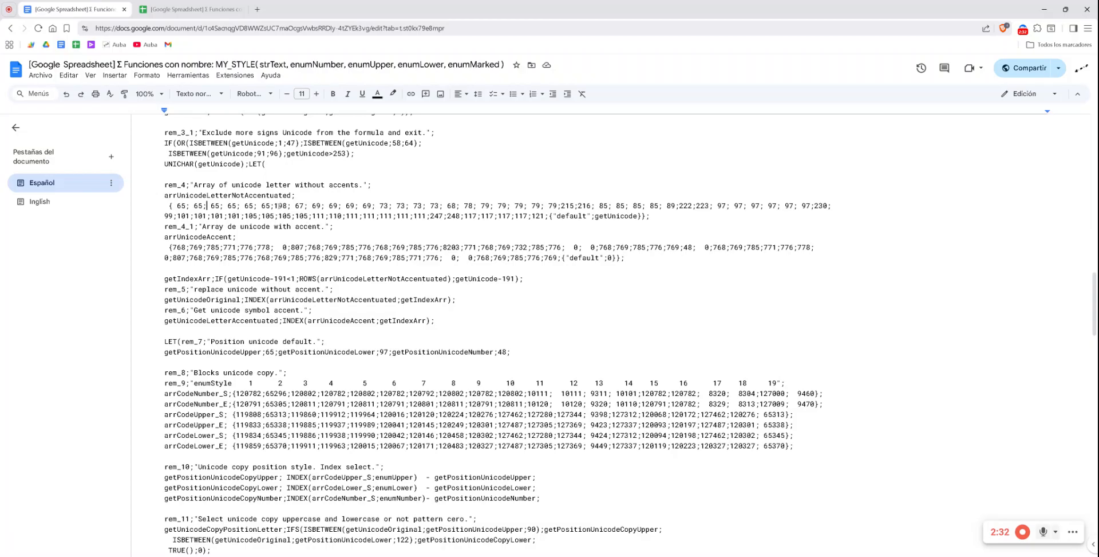
{"action": "double_click", "coordinate": [204, 236]}
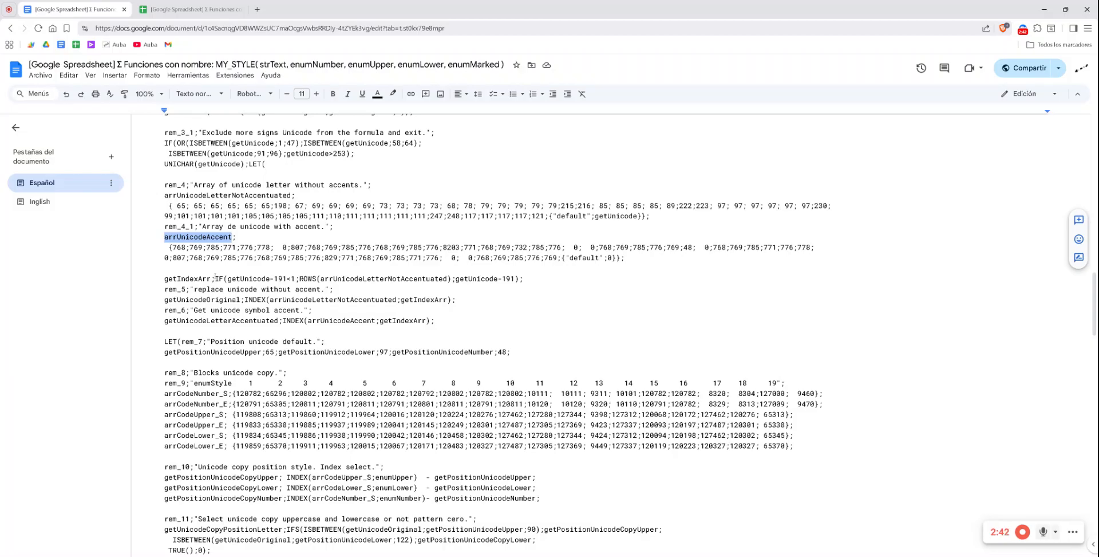
{"action": "left_click_drag", "start_coordinate": [215, 279], "coordinate": [330, 279]}
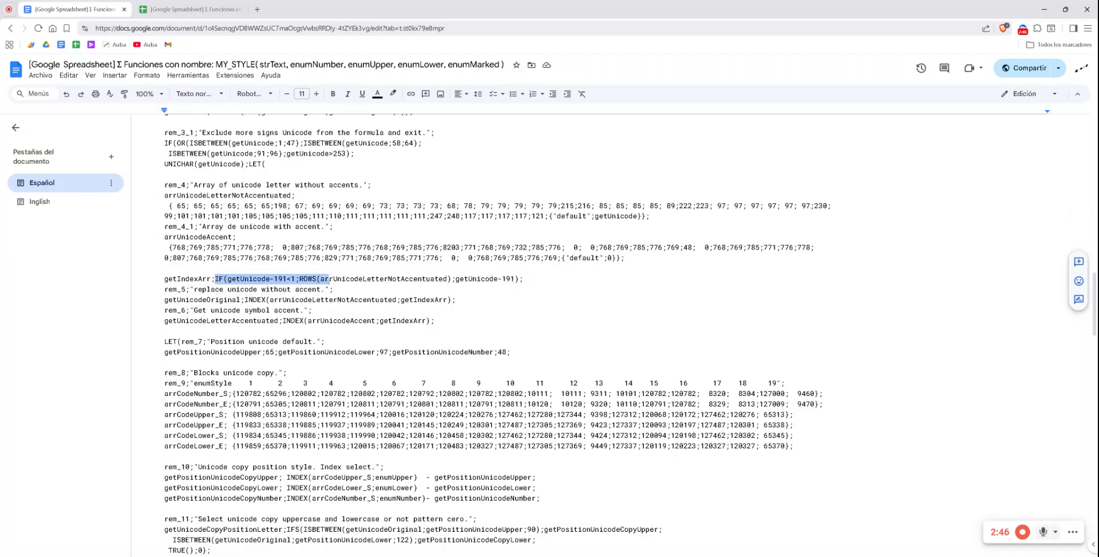
{"action": "left_click", "coordinate": [286, 279]}
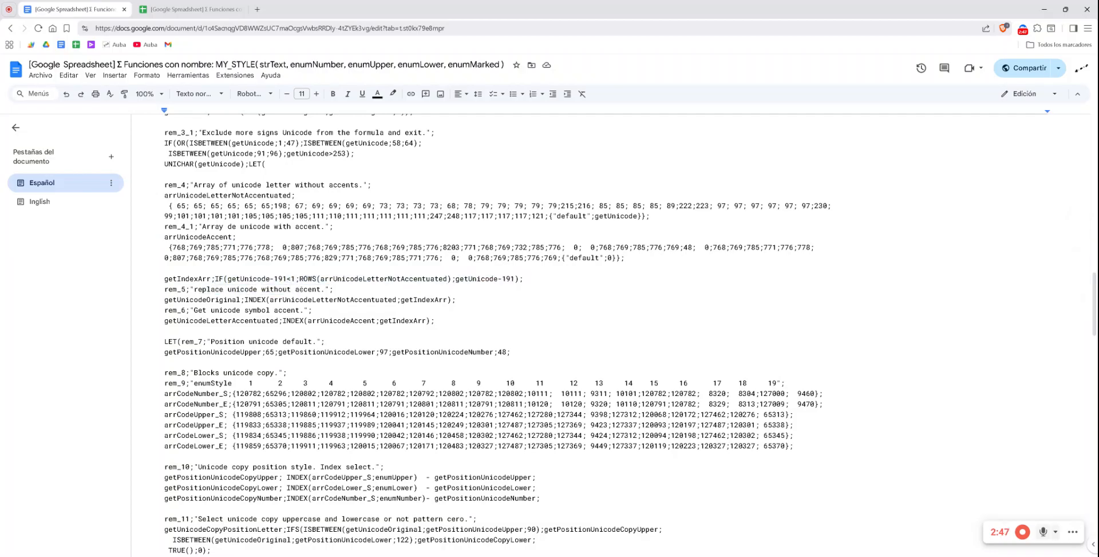
{"action": "double_click", "coordinate": [285, 278]}
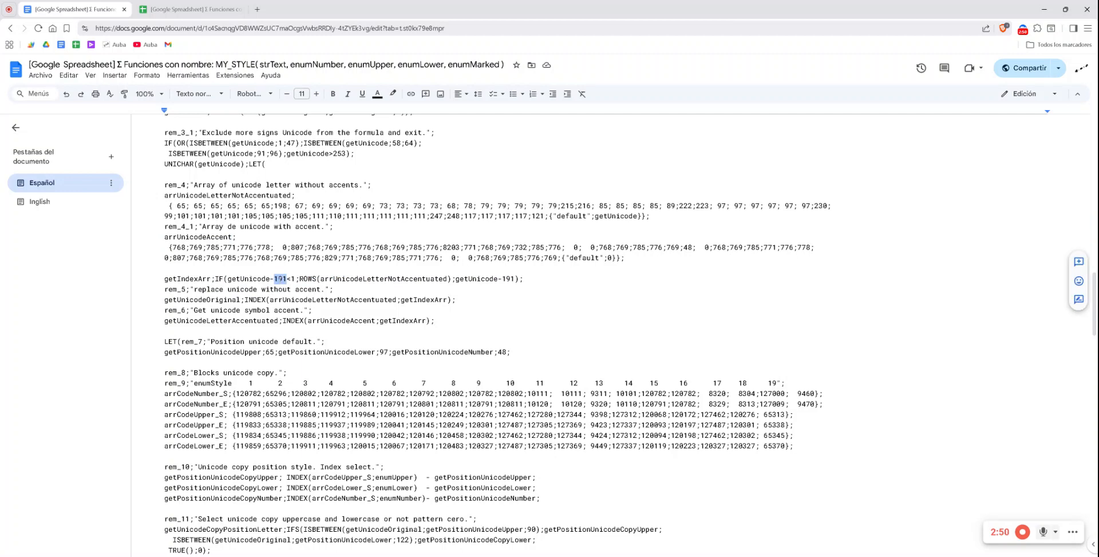
{"action": "left_click", "coordinate": [497, 278]}
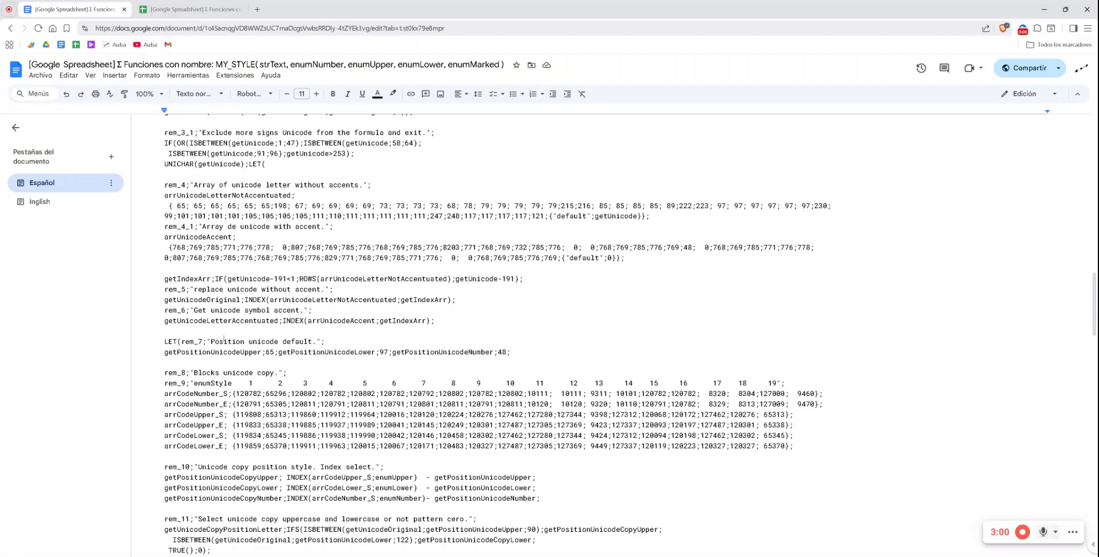
Examine the rem_9 style code arrays, highlighting the style 19 start code in arrCodeNumber_S.
{"action": "scroll", "coordinate": [224, 339], "scroll_direction": "down", "scroll_amount": 1}
{"action": "scroll", "coordinate": [224, 339], "scroll_direction": "down", "scroll_amount": 1}
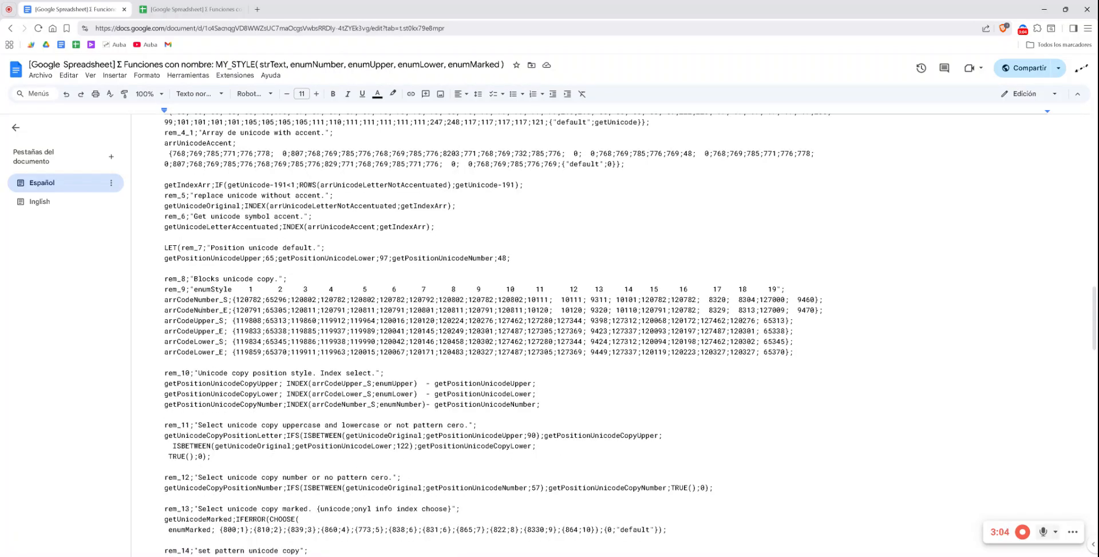
{"action": "left_click", "coordinate": [202, 312]}
{"action": "double_click", "coordinate": [802, 299]}
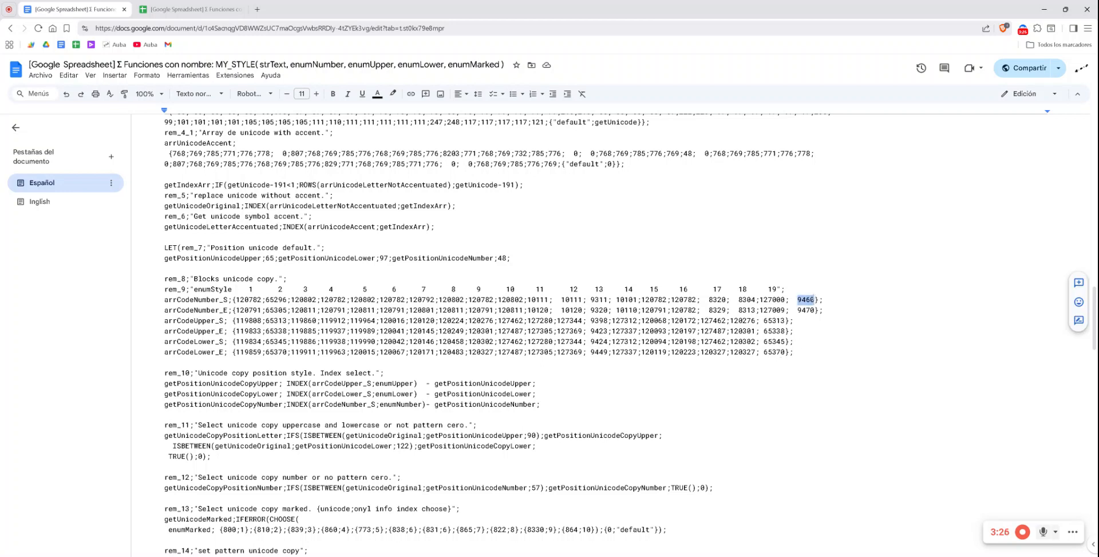
Examine the rem_10 copy positions and rem_11 letter selection, highlighting INDEX and the getUnicodeCopyPositionLetter name.
{"action": "scroll", "coordinate": [273, 265], "scroll_direction": "down", "scroll_amount": 2}
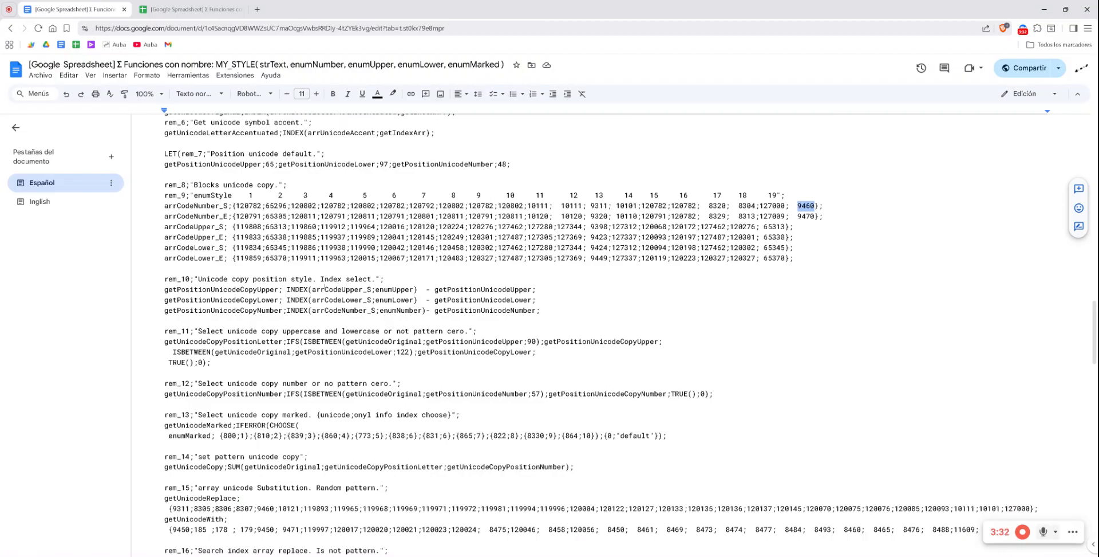
{"action": "double_click", "coordinate": [296, 289]}
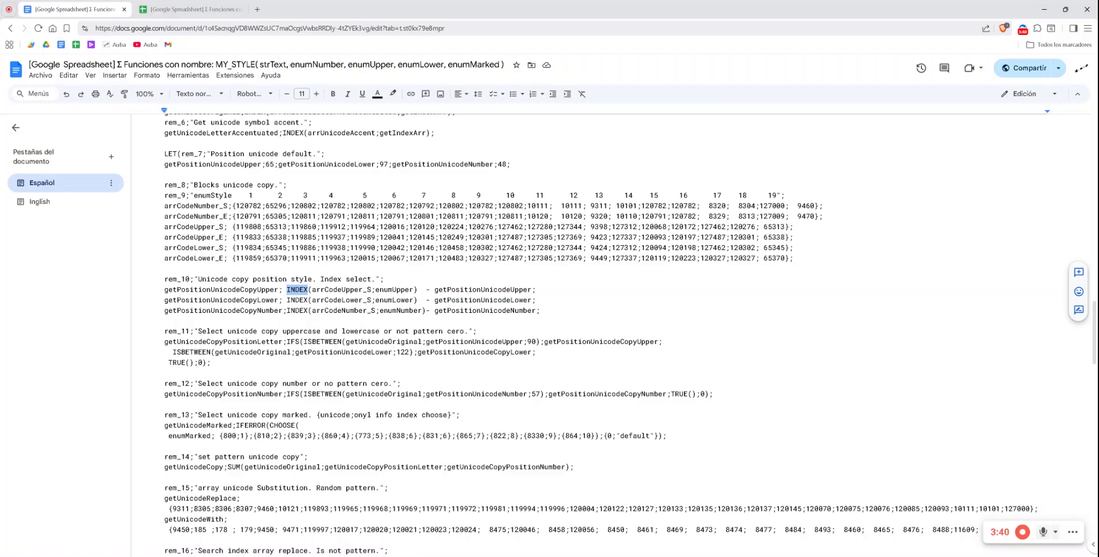
{"action": "scroll", "coordinate": [306, 316], "scroll_direction": "down", "scroll_amount": 2}
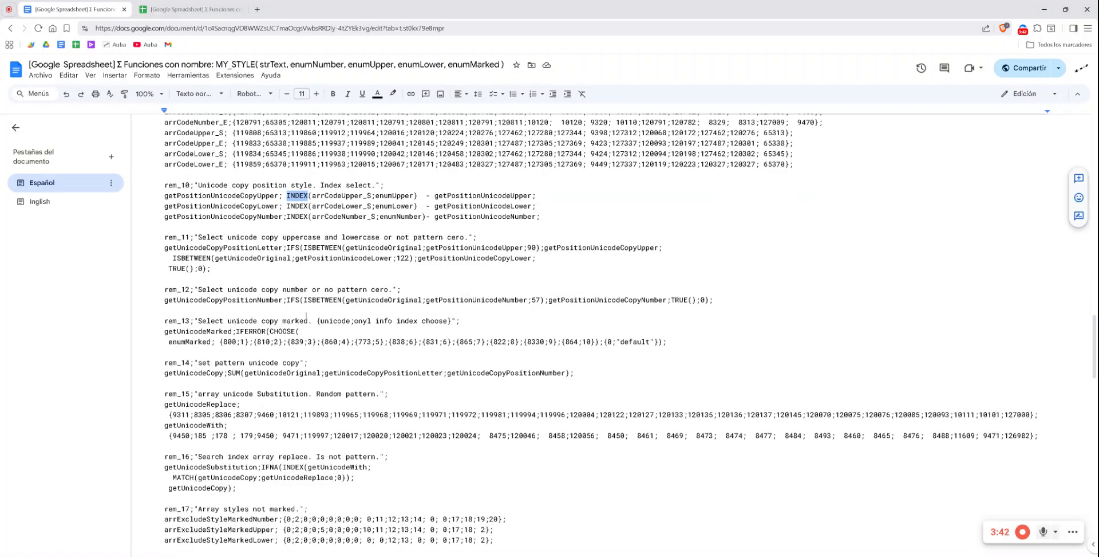
{"action": "left_click", "coordinate": [177, 248]}
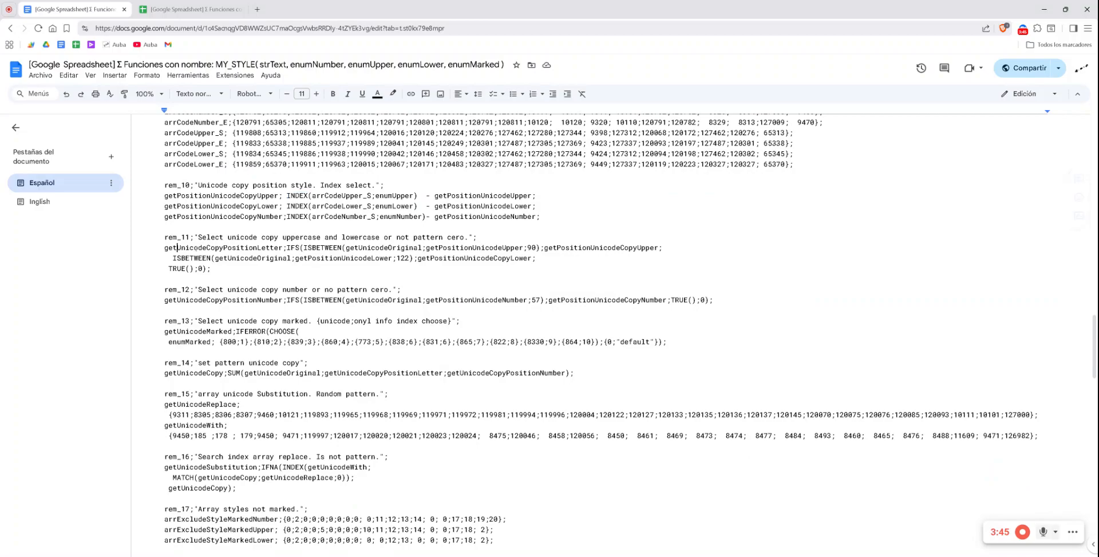
{"action": "left_click", "coordinate": [275, 249], "text": "shift"}
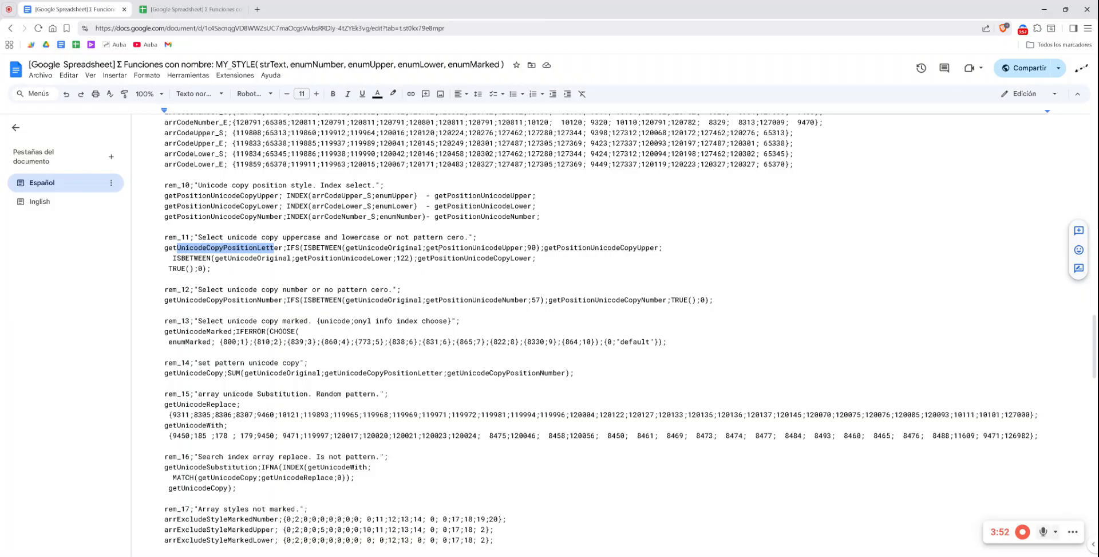
Examine the rem_13 mark selection, highlighting CHOOSE, the getUnicodeMarked name and the {800;1} pair among its mark codes.
{"action": "left_click", "coordinate": [439, 248]}
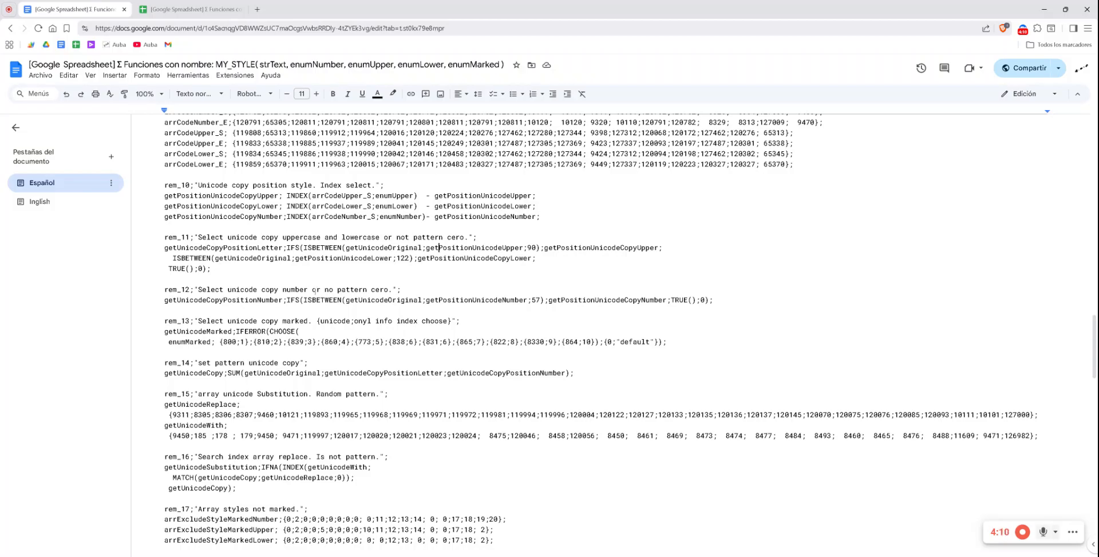
{"action": "scroll", "coordinate": [315, 292], "scroll_direction": "down", "scroll_amount": 1}
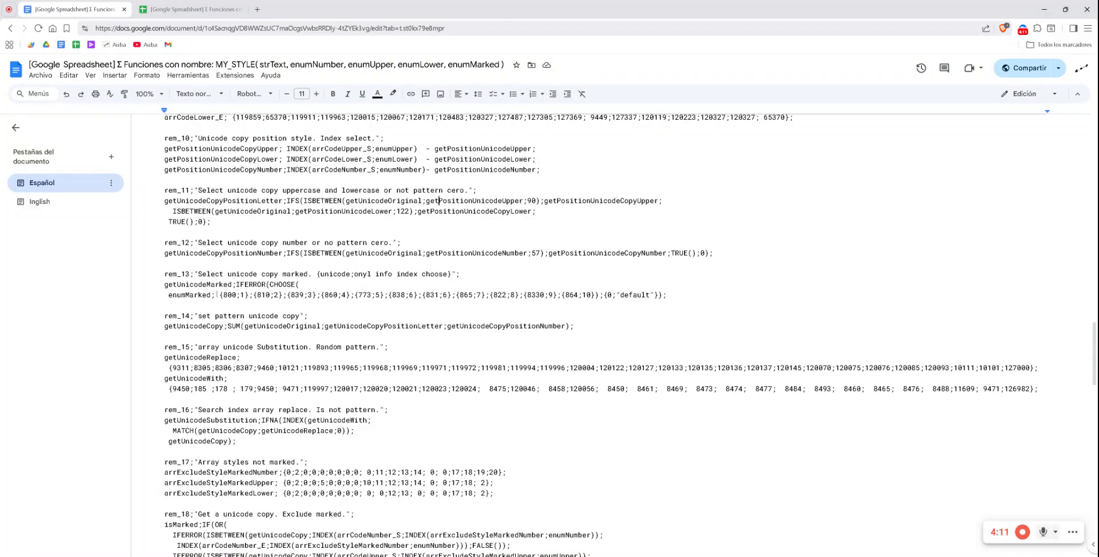
{"action": "double_click", "coordinate": [285, 283]}
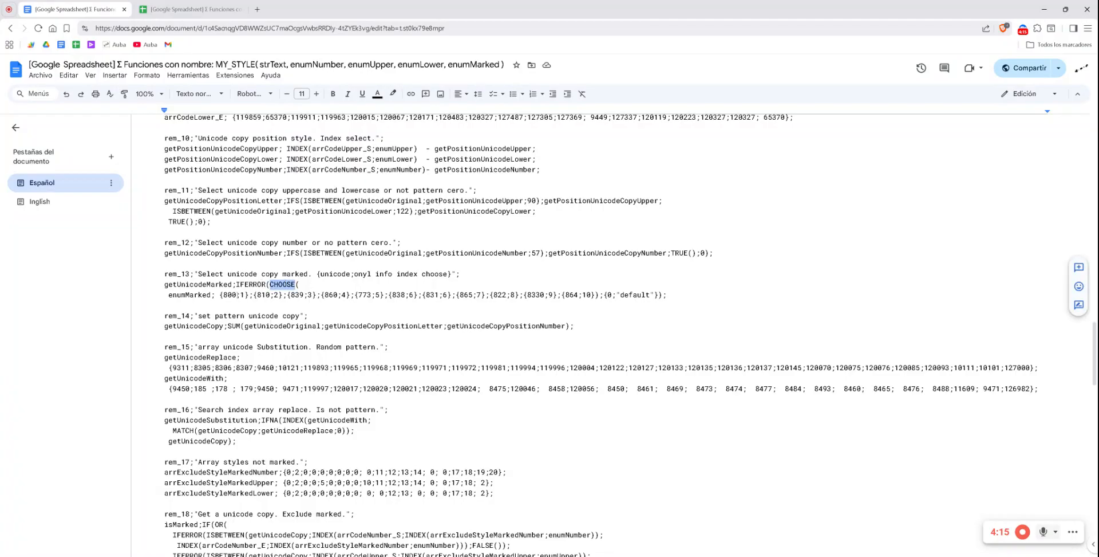
{"action": "left_click", "coordinate": [233, 294]}
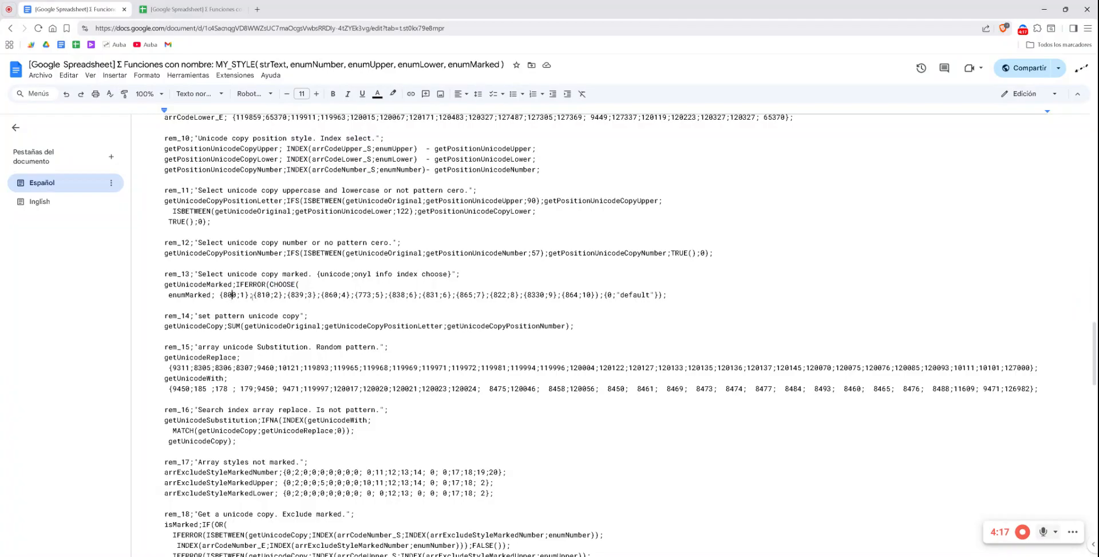
{"action": "left_click", "coordinate": [302, 294]}
{"action": "double_click", "coordinate": [210, 284]}
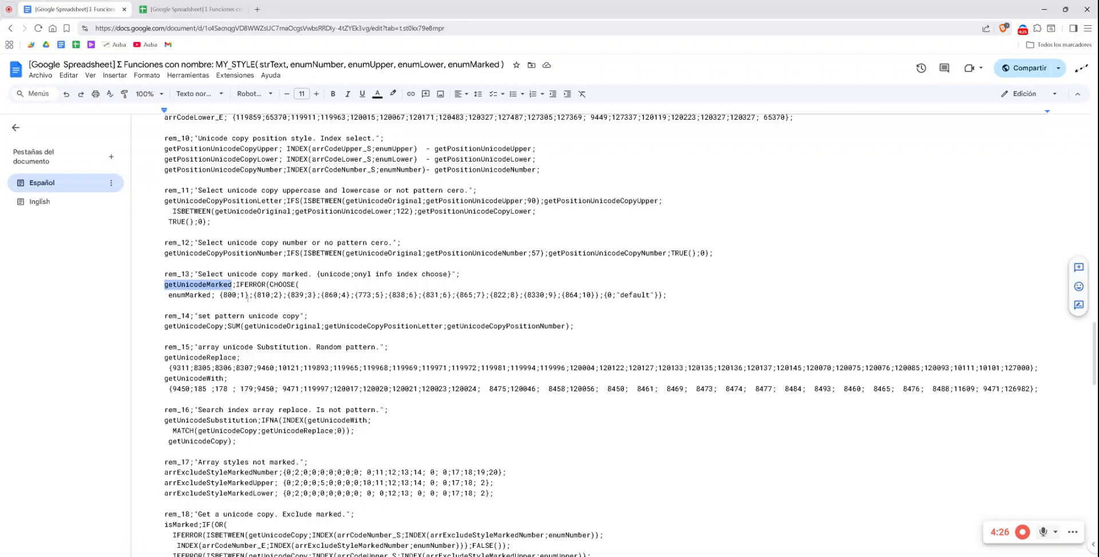
{"action": "left_click_drag", "start_coordinate": [250, 294], "coordinate": [219, 295]}
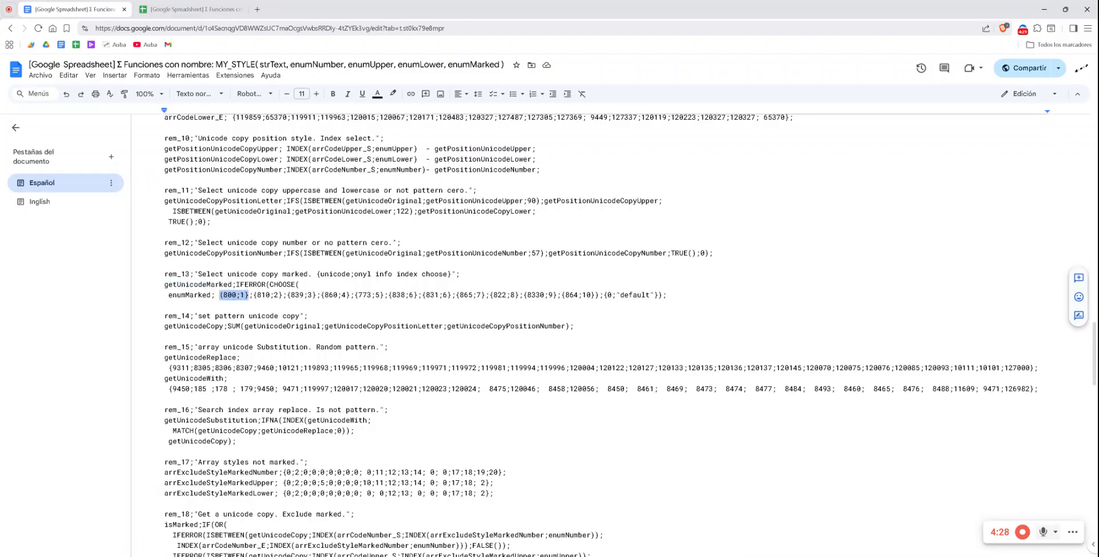
{"action": "left_click", "coordinate": [245, 294]}
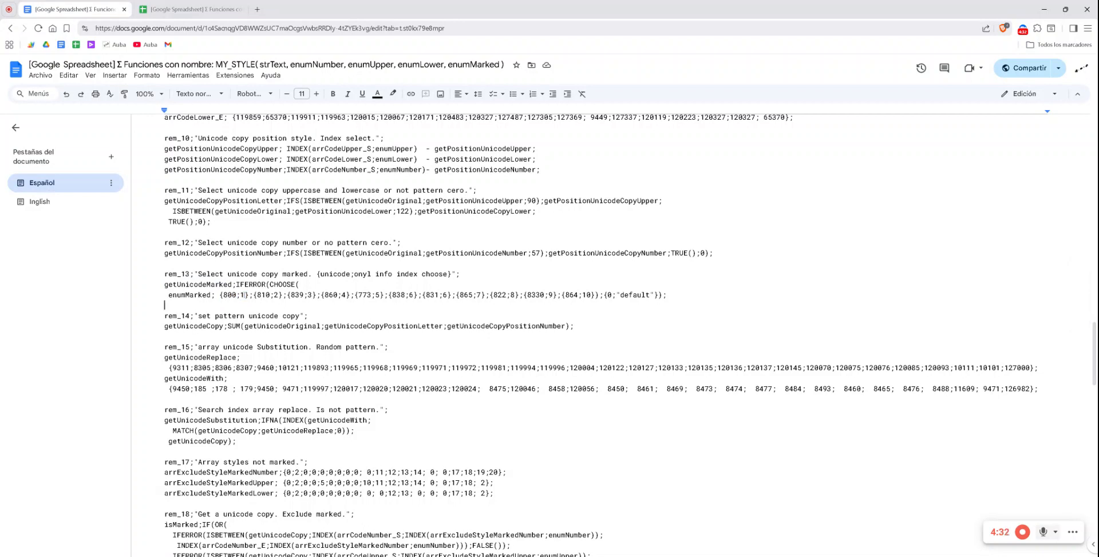
{"action": "left_click", "coordinate": [268, 295]}
{"action": "left_click", "coordinate": [303, 295]}
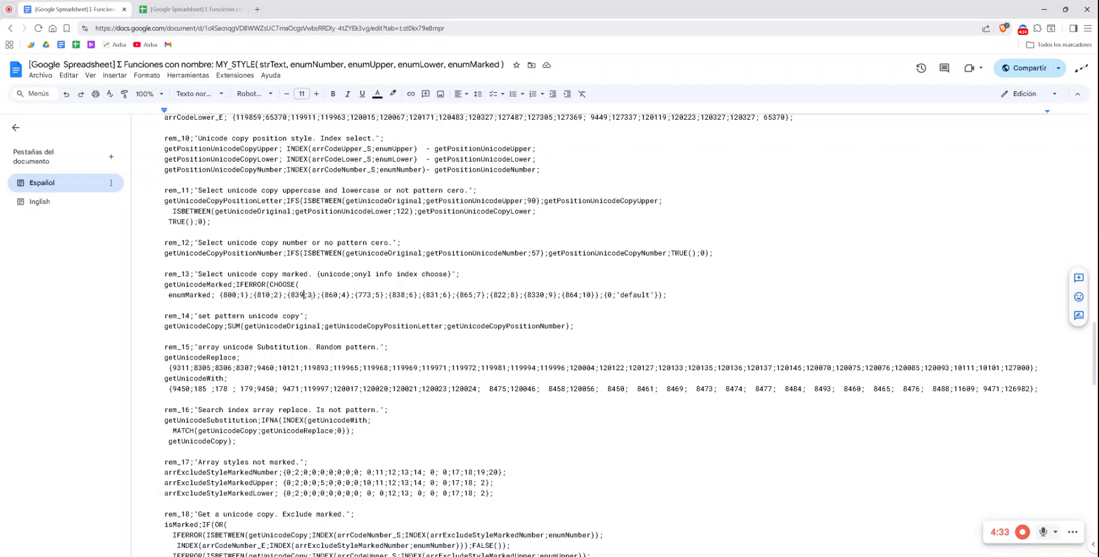
{"action": "left_click", "coordinate": [337, 295]}
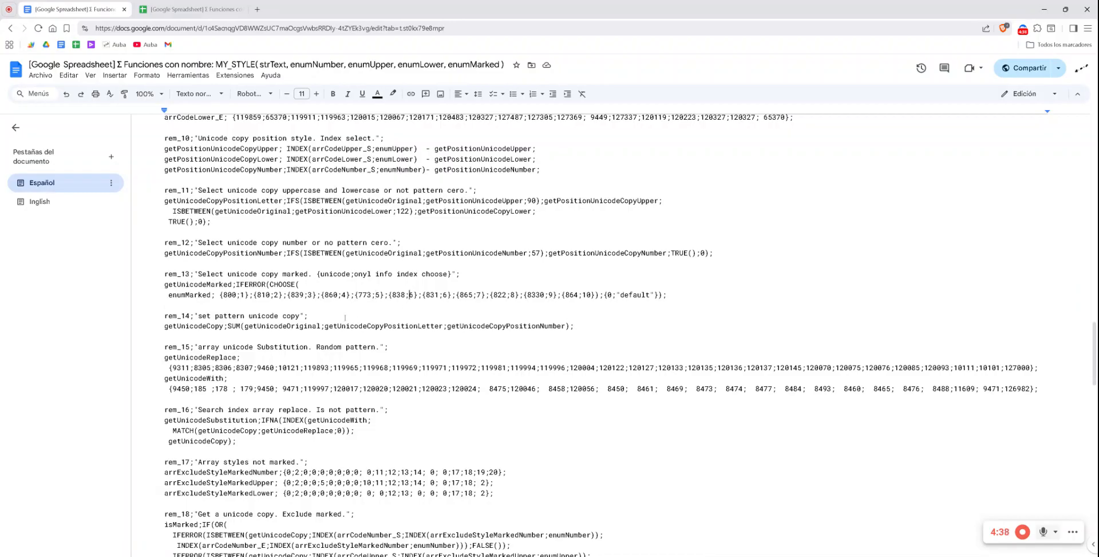
Examine the rem_14 SUM expression, highlighting the getUnicodeCopy name, and the rem_15 substitution arrays.
{"action": "scroll", "coordinate": [345, 317], "scroll_direction": "down", "scroll_amount": 1}
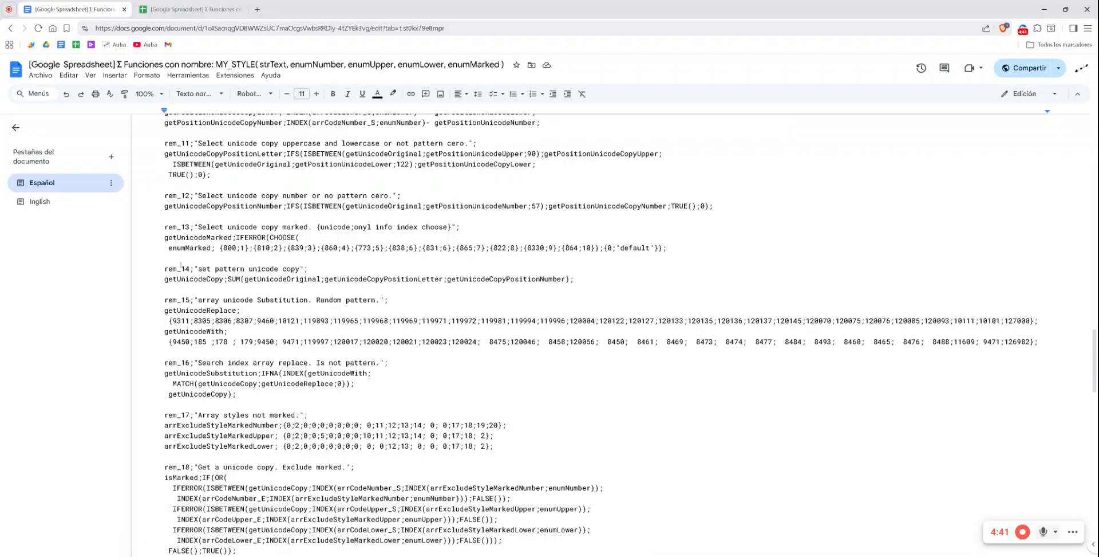
{"action": "left_click", "coordinate": [164, 280]}
{"action": "left_click_drag", "start_coordinate": [221, 285], "coordinate": [223, 281]}
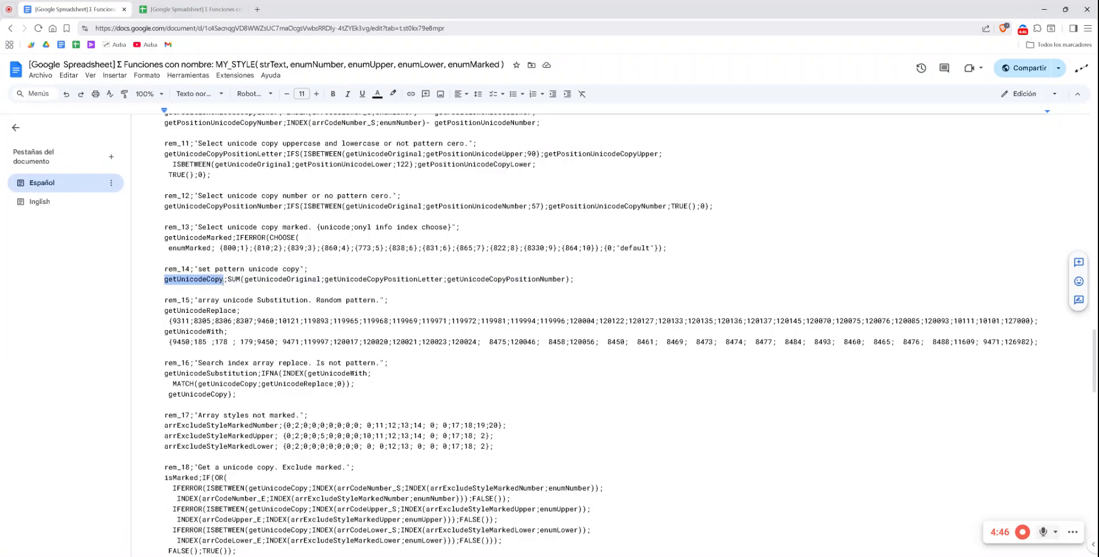
{"action": "left_click", "coordinate": [290, 280]}
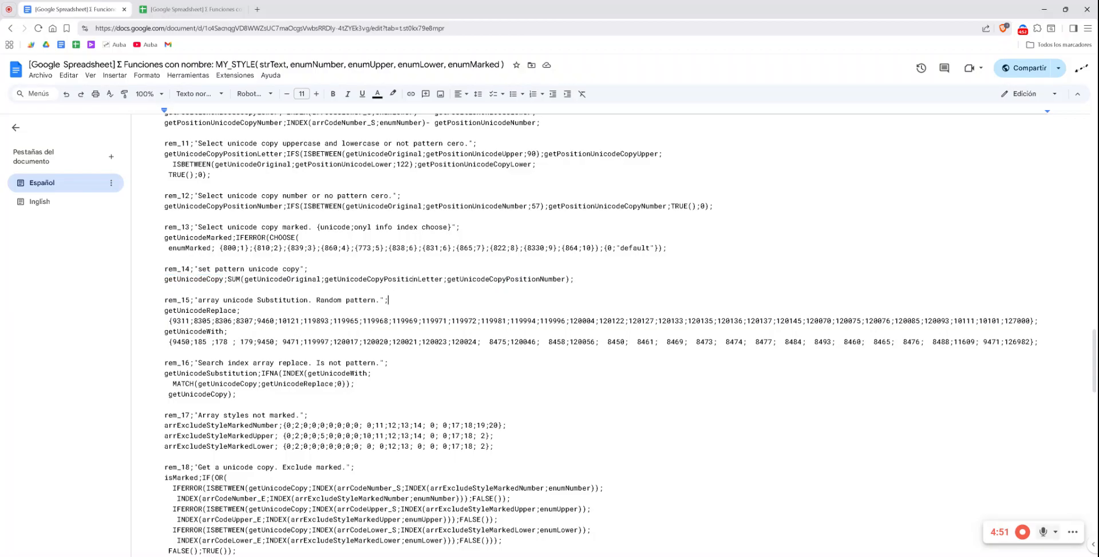
{"action": "left_click", "coordinate": [544, 279]}
{"action": "key", "text": "Left"}
{"action": "left_click", "coordinate": [264, 341]}
Examine the rem_16 substitution lookup, highlighting MATCH and the comment line "Search index array replace. Is not pattern.".
{"action": "scroll", "coordinate": [416, 285], "scroll_direction": "down", "scroll_amount": 1}
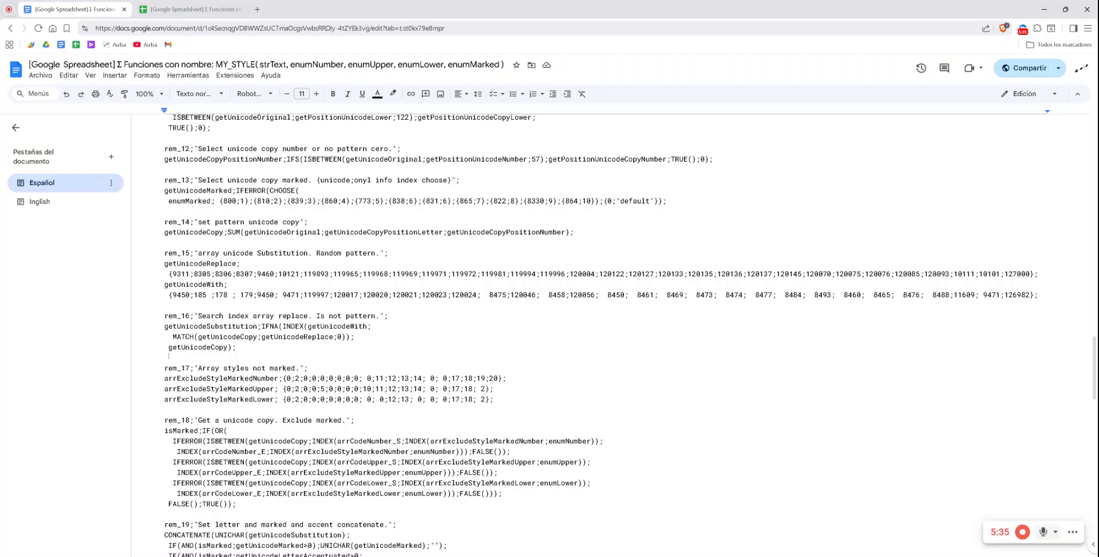
{"action": "double_click", "coordinate": [183, 336]}
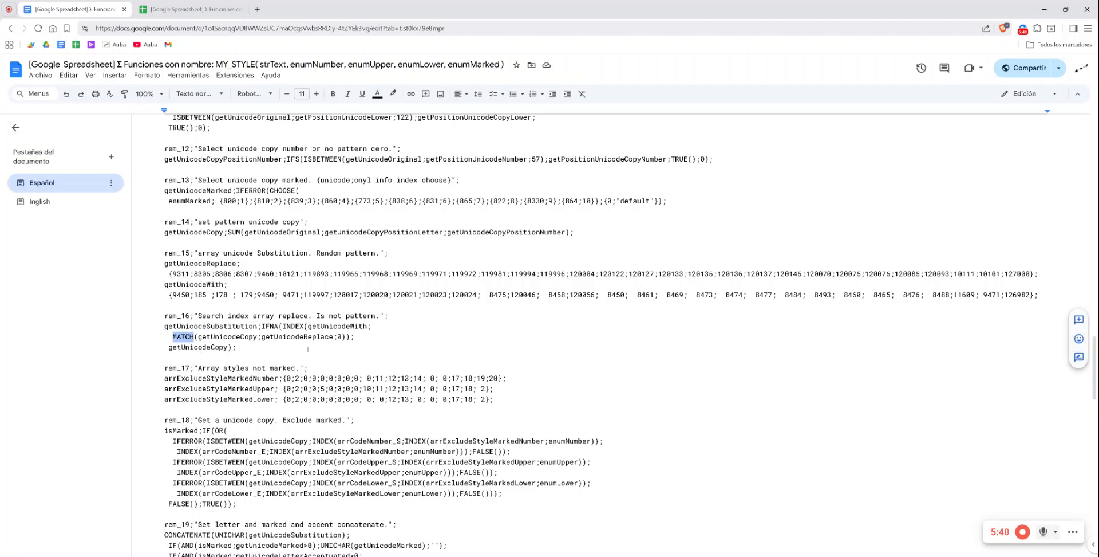
{"action": "left_click", "coordinate": [275, 294]}
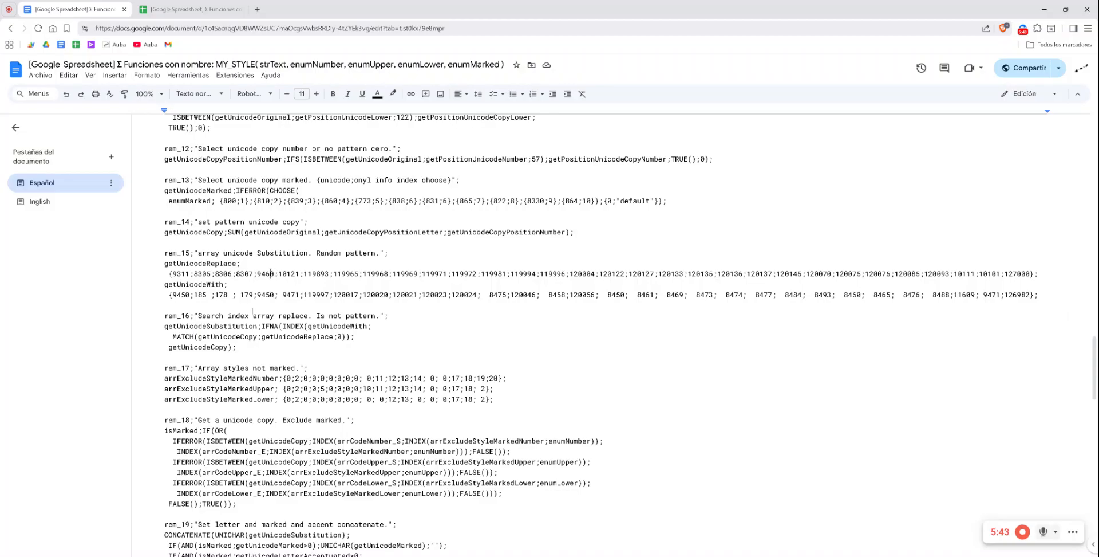
{"action": "left_click_drag", "start_coordinate": [390, 316], "coordinate": [160, 316]}
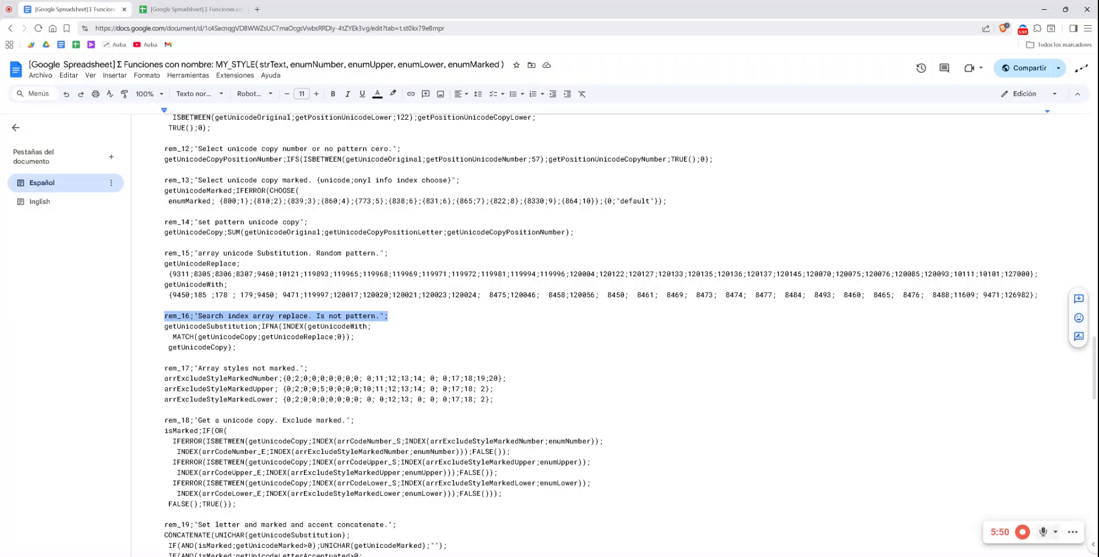
{"action": "left_click", "coordinate": [393, 316]}
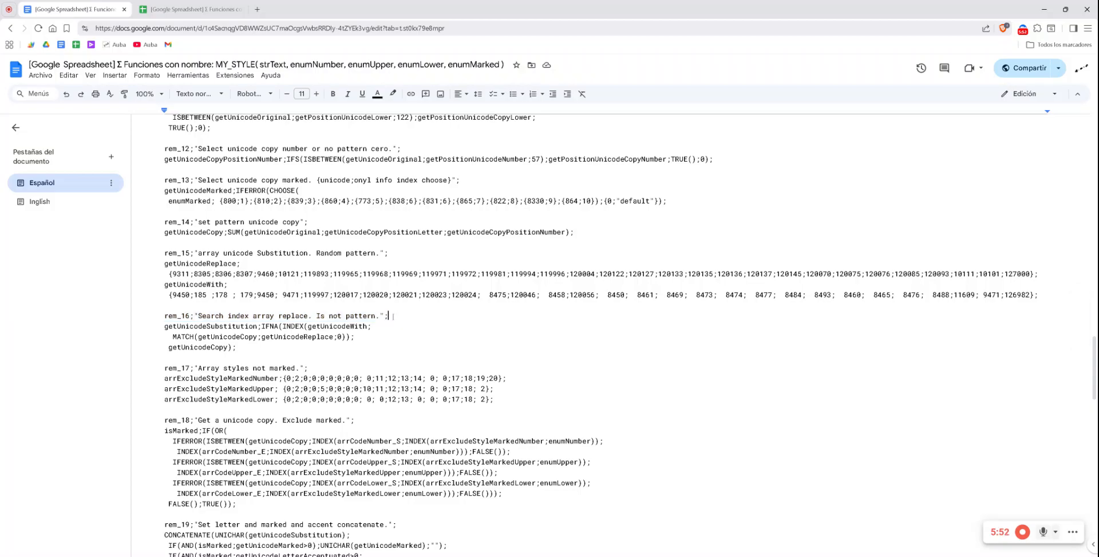
{"action": "left_click_drag", "start_coordinate": [389, 316], "coordinate": [160, 319]}
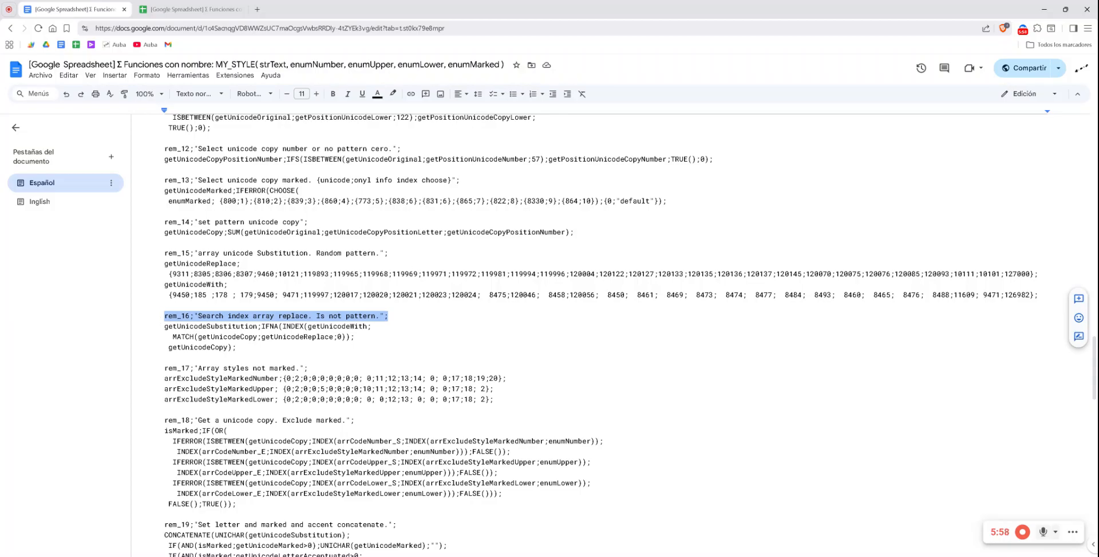
Examine the rem_17 excluded-style arrays and the rem_18 isMarked condition, highlighting the arrExcludeStyleMarkedNumber values and the isMarked;IF(OR( line.
{"action": "scroll", "coordinate": [411, 269], "scroll_direction": "down", "scroll_amount": 2}
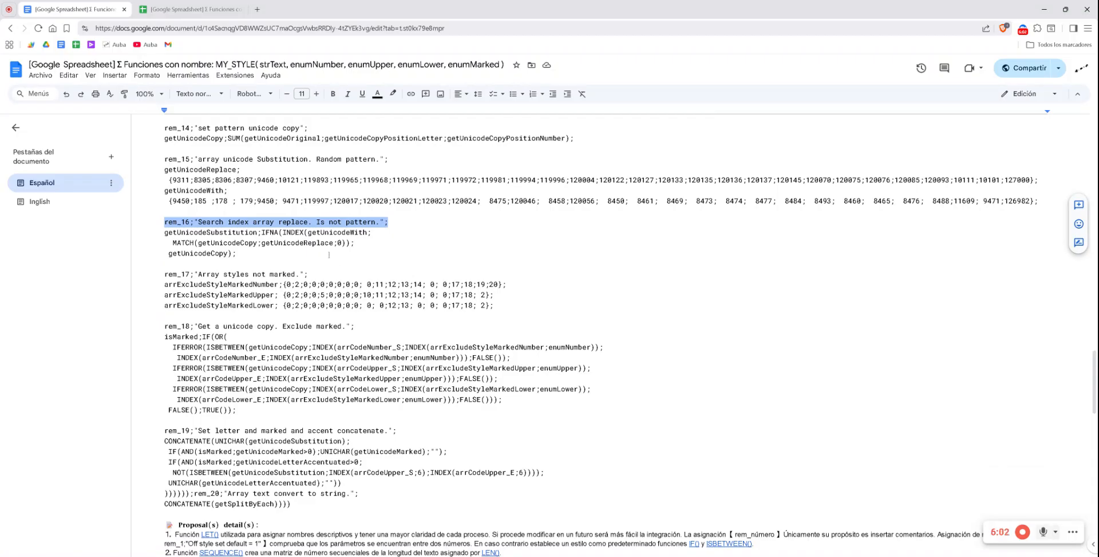
{"action": "scroll", "coordinate": [329, 254], "scroll_direction": "down", "scroll_amount": 1}
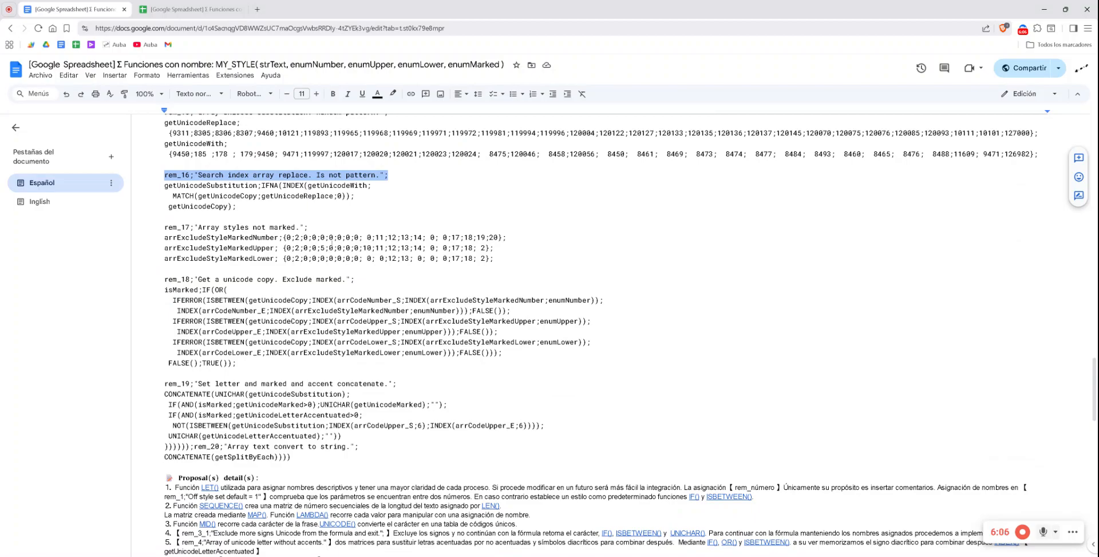
{"action": "left_click", "coordinate": [185, 239]}
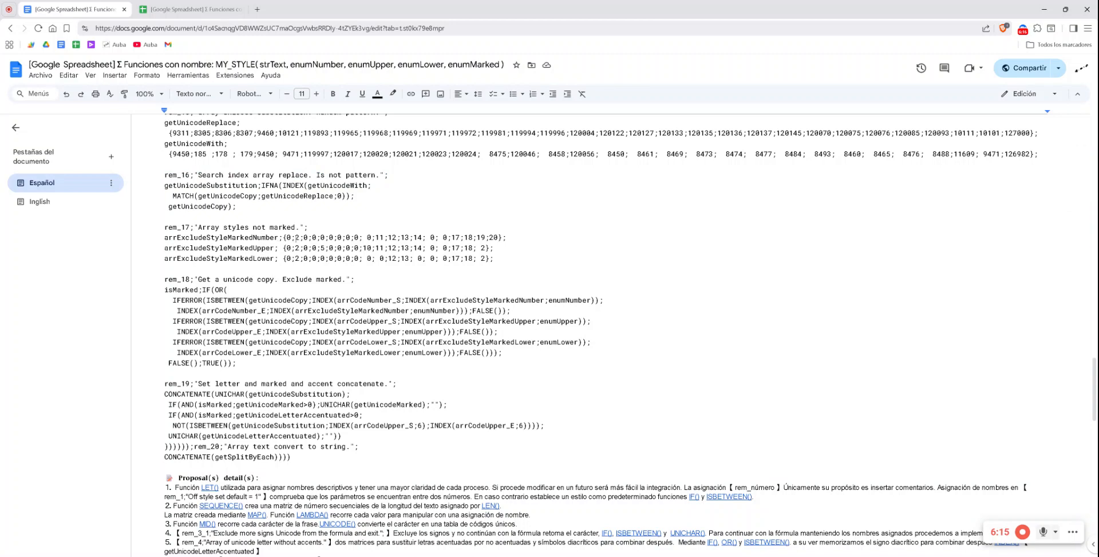
{"action": "left_click_drag", "start_coordinate": [296, 237], "coordinate": [499, 237]}
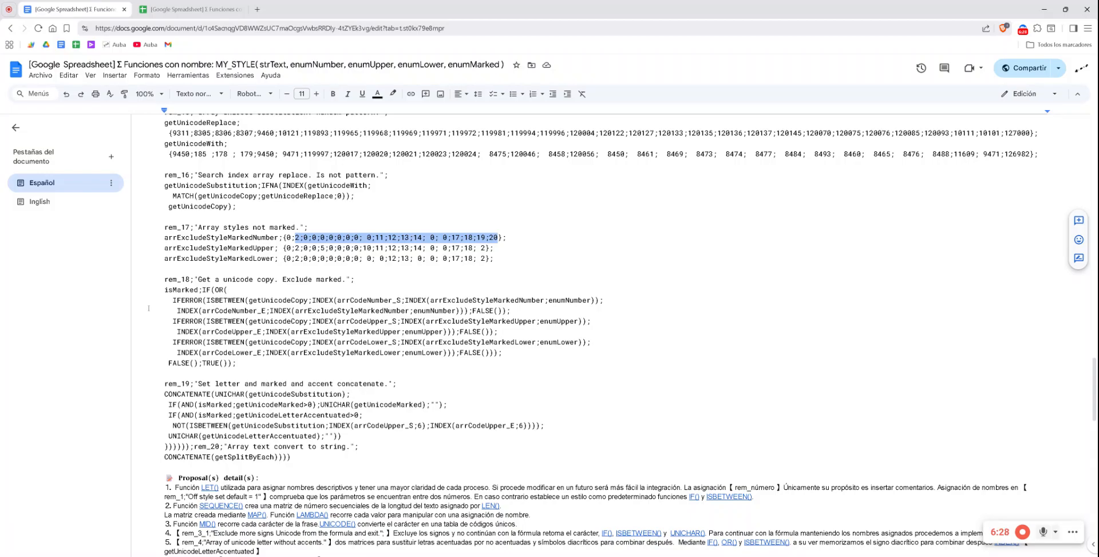
{"action": "triple_click", "coordinate": [191, 290]}
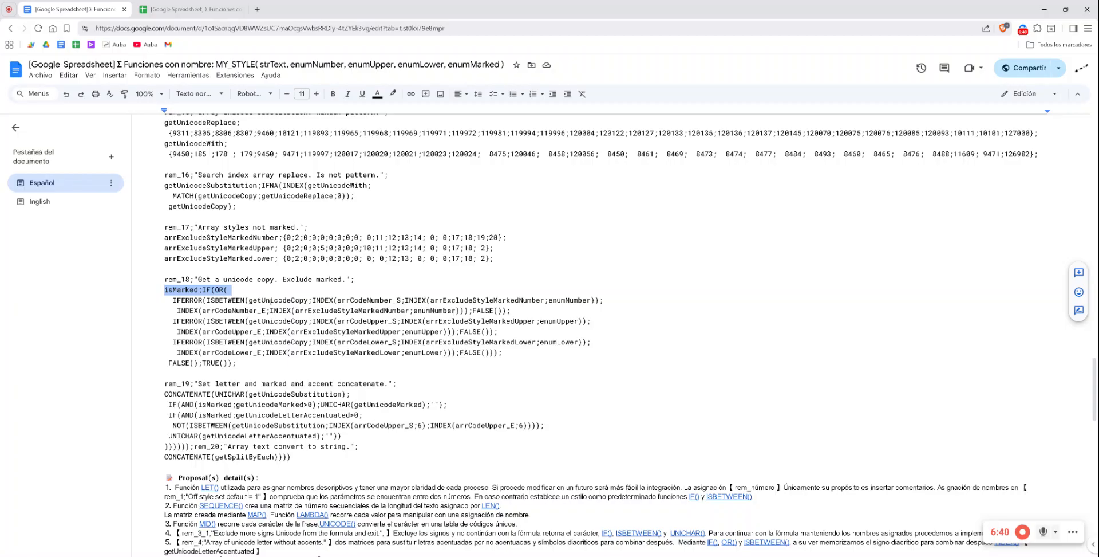
{"action": "left_click", "coordinate": [271, 300]}
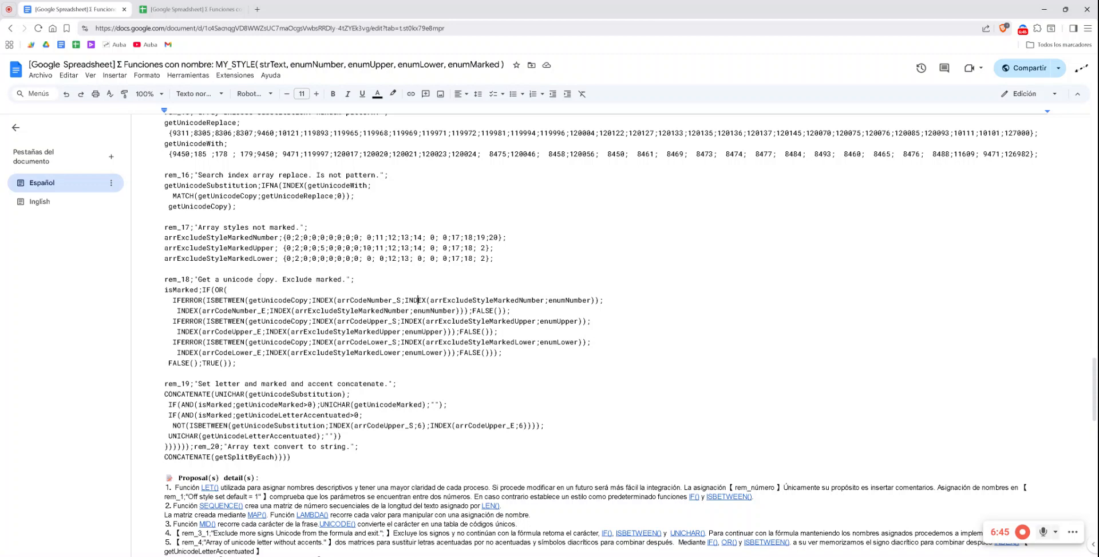
Examine the rem_19 and rem_20 concatenations, highlighting getUnicodeMarked, getUnicodeLetterAccentuated and getSplitByEach.
{"action": "scroll", "coordinate": [261, 276], "scroll_direction": "down", "scroll_amount": 1}
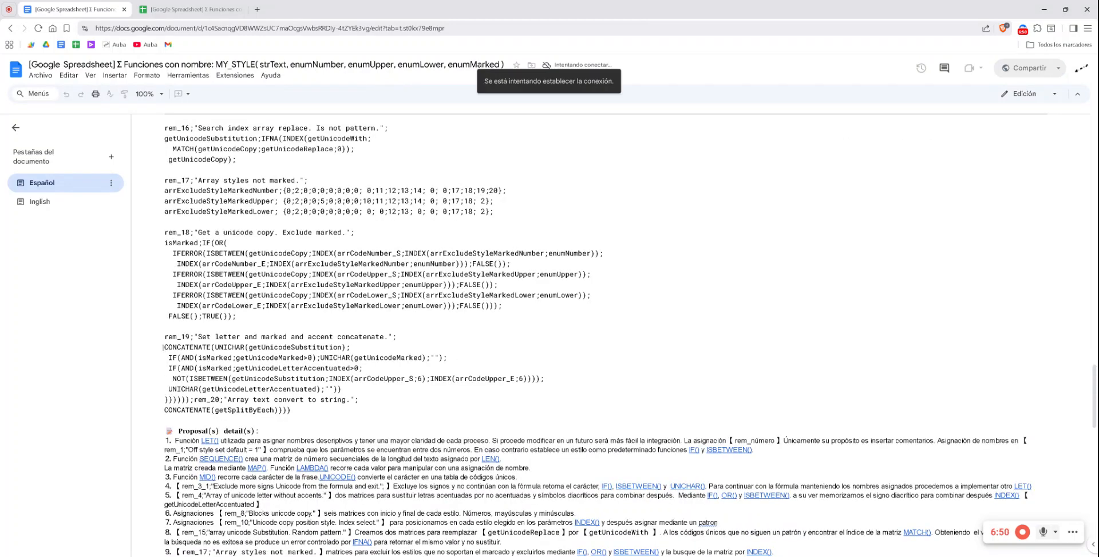
{"action": "left_click_drag", "start_coordinate": [164, 347], "coordinate": [169, 347]}
{"action": "left_click", "coordinate": [205, 379]}
{"action": "left_click_drag", "start_coordinate": [236, 358], "coordinate": [305, 359]}
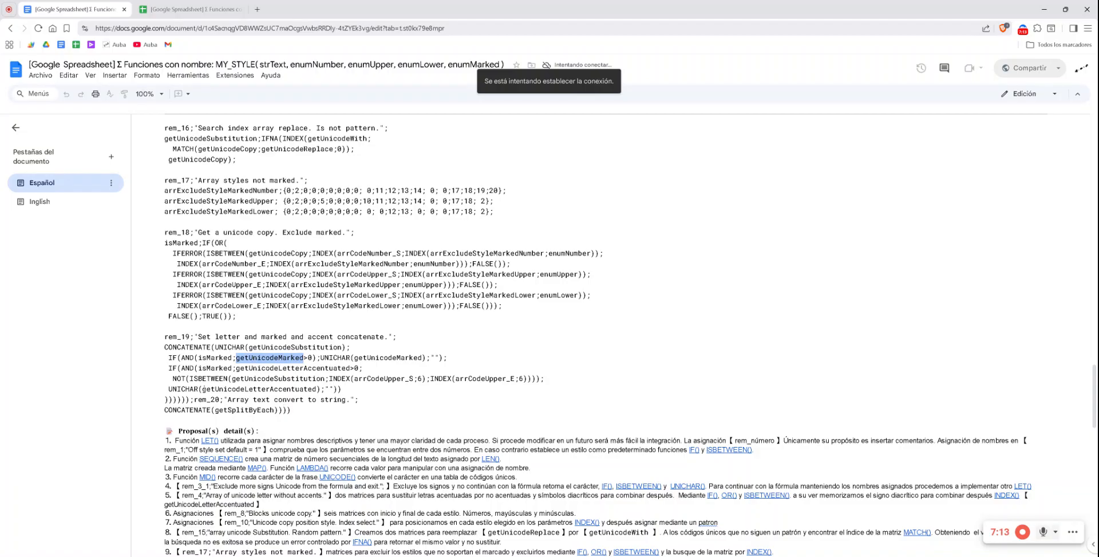
{"action": "left_click_drag", "start_coordinate": [203, 389], "coordinate": [316, 389]}
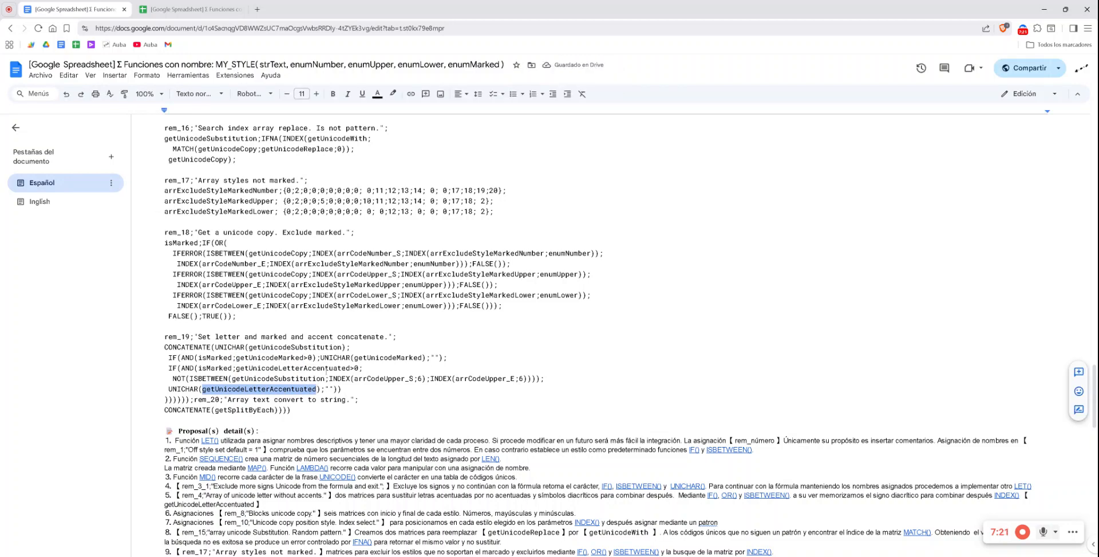
{"action": "left_click", "coordinate": [195, 410]}
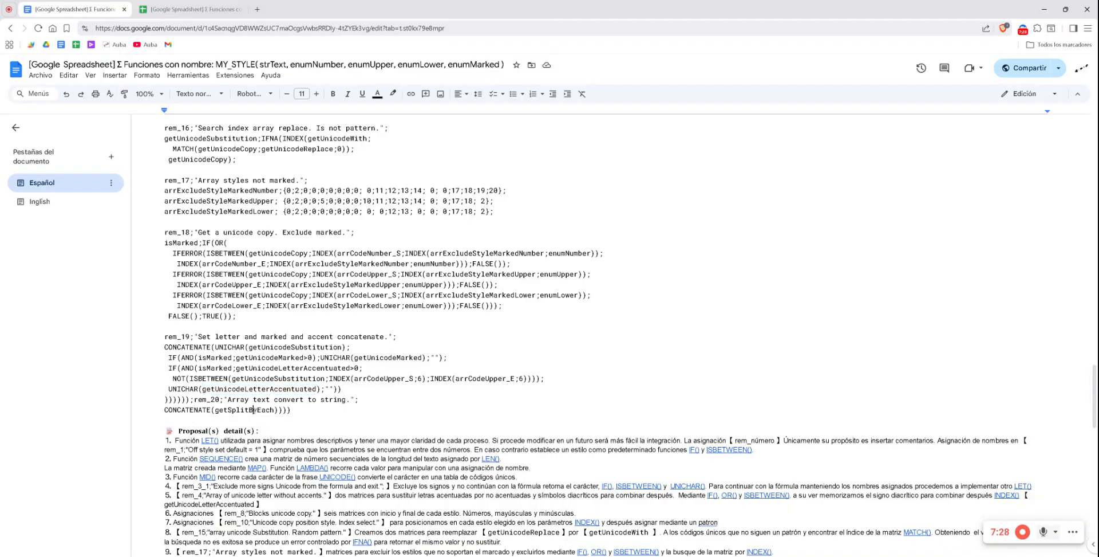
{"action": "double_click", "coordinate": [254, 409]}
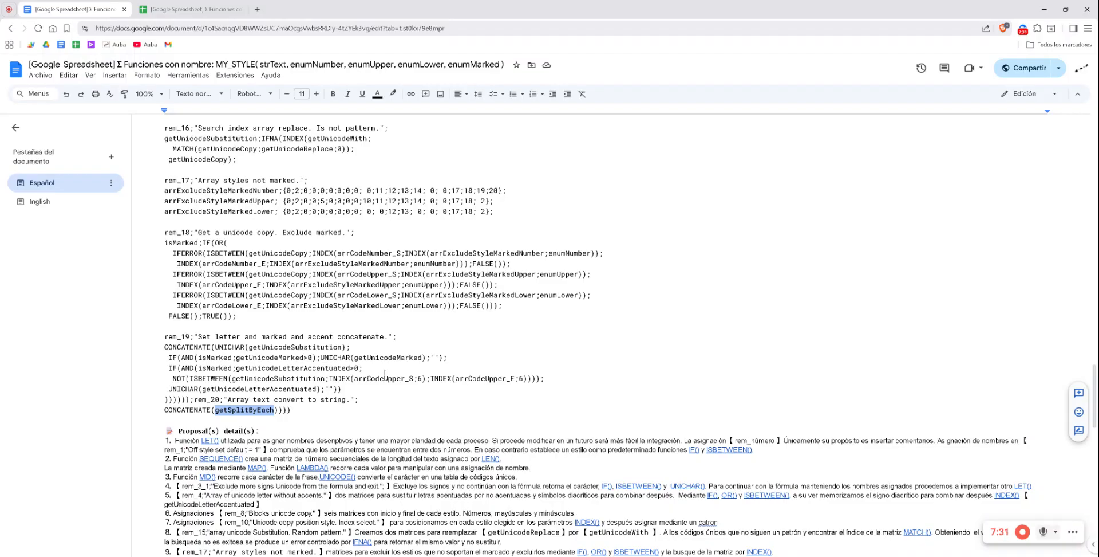
Switch to the spreadsheet's Delivery Note sheet and toggle the B3 checkbox on and off to inspect the C3 and D3 formulas.
{"action": "left_click", "coordinate": [195, 8]}
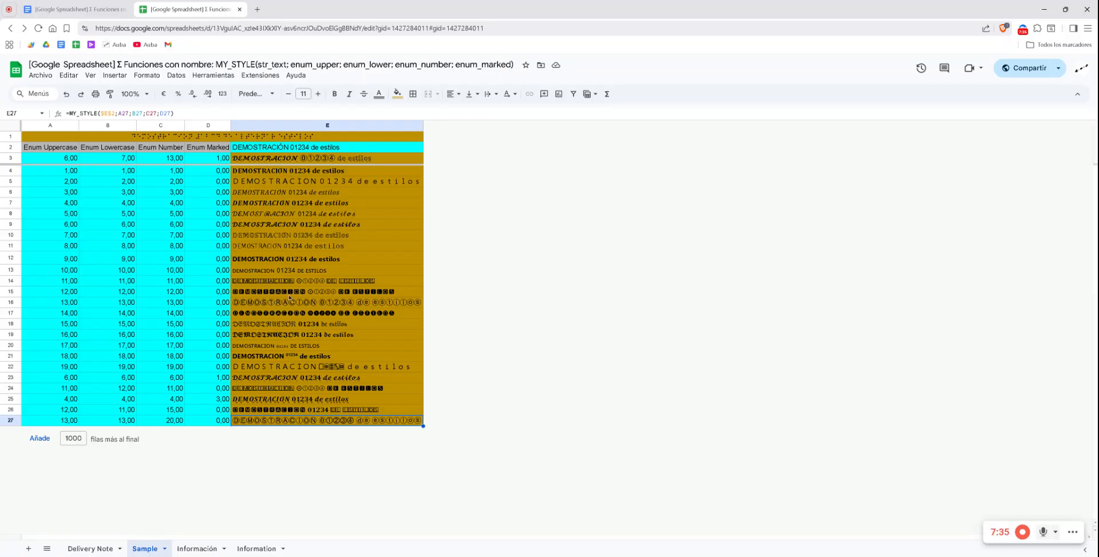
{"action": "left_click", "coordinate": [106, 552]}
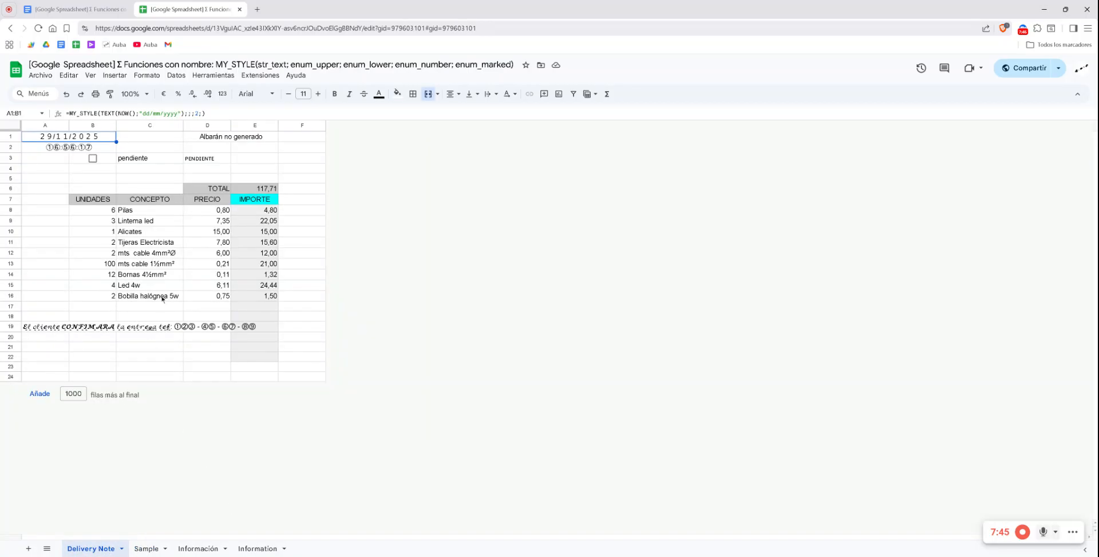
{"action": "left_click", "coordinate": [92, 158]}
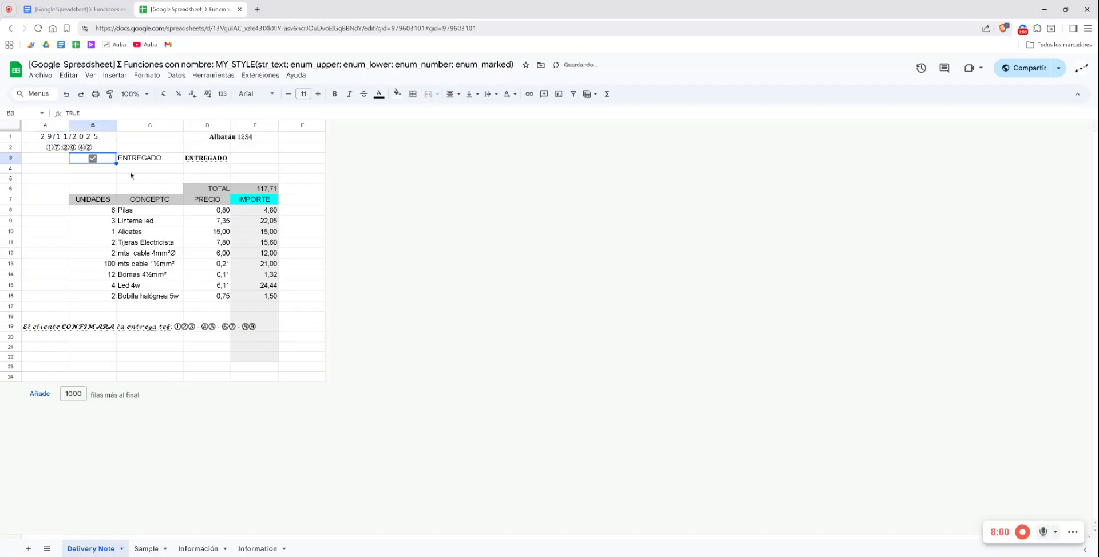
{"action": "left_click", "coordinate": [153, 158]}
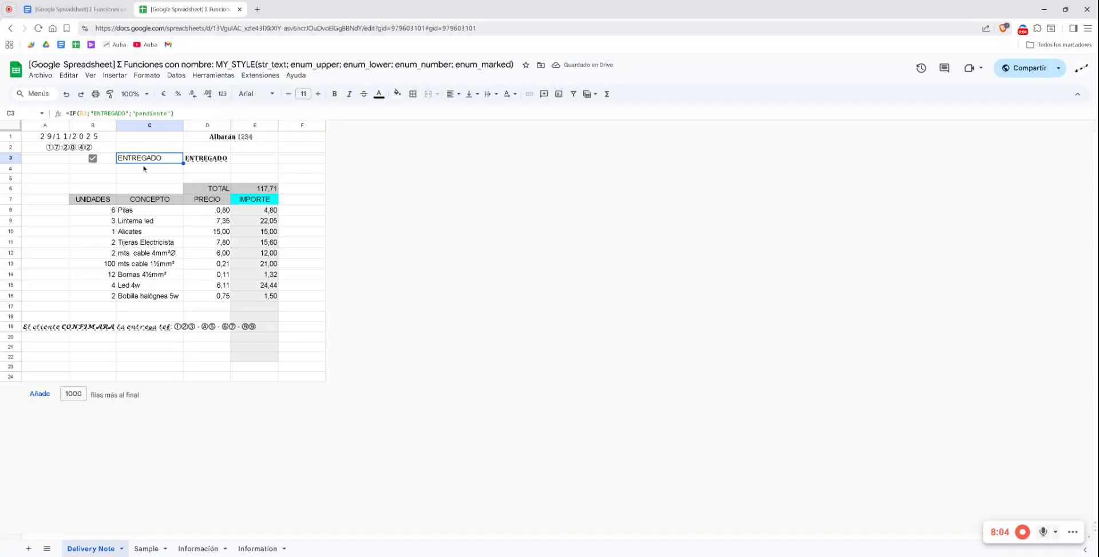
{"action": "left_click", "coordinate": [196, 161]}
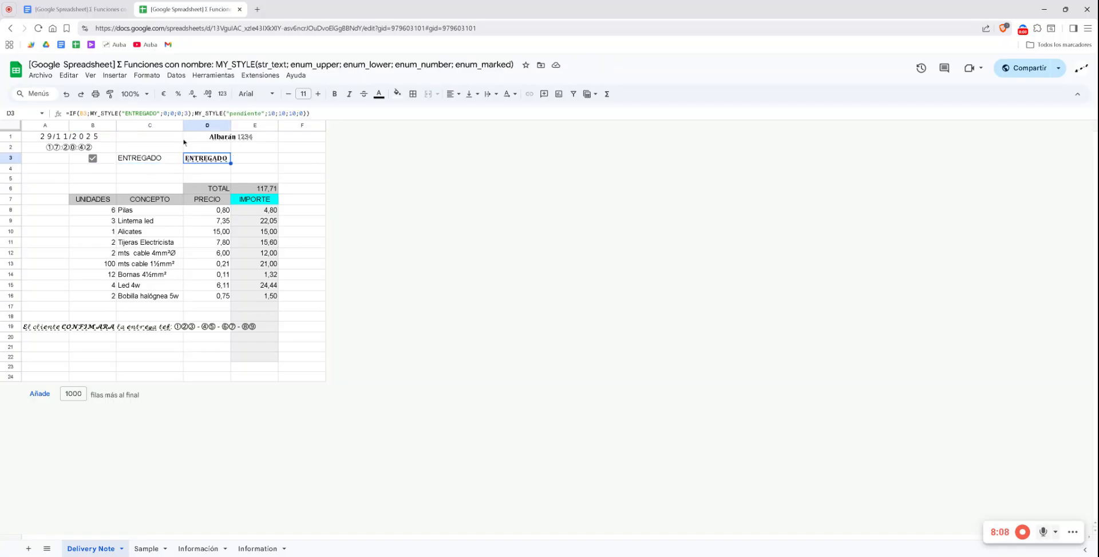
{"action": "left_click", "coordinate": [93, 158]}
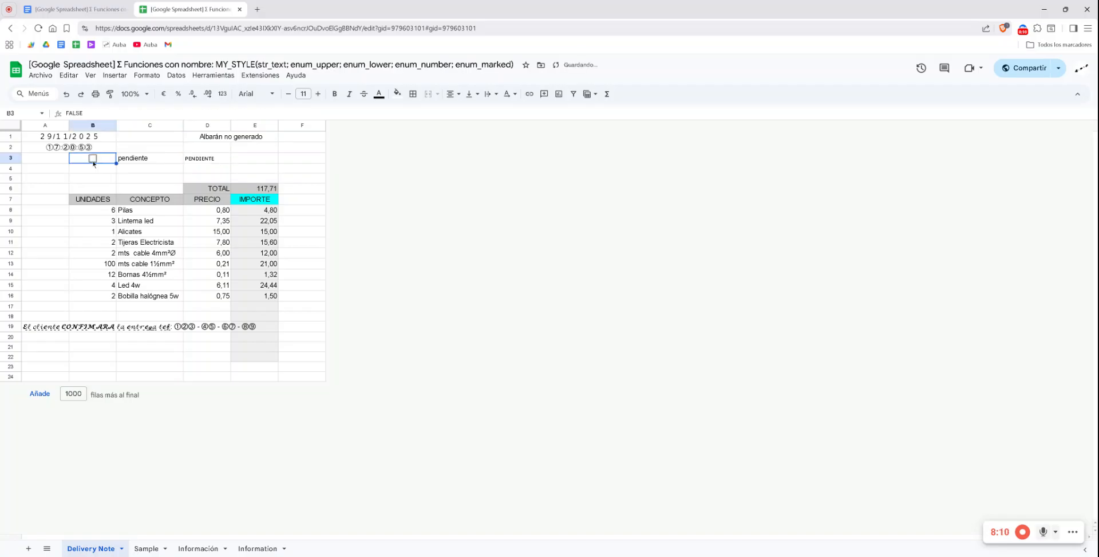
Tick the B3 checkbox and examine the MY_STYLE arguments in D3's formula one by one, with the function's detailed help expanded.
{"action": "left_click", "coordinate": [93, 158]}
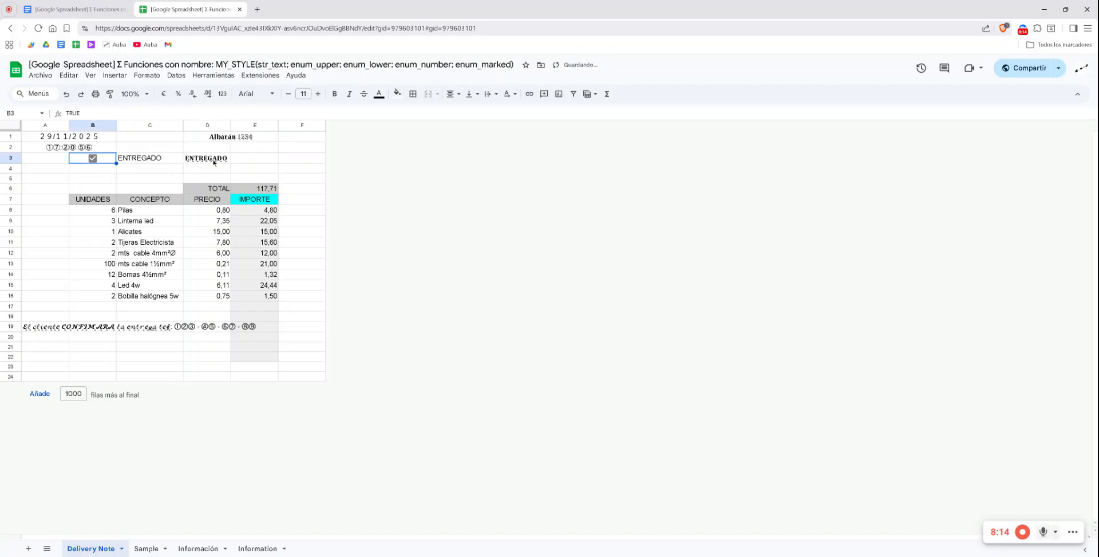
{"action": "left_click", "coordinate": [214, 163]}
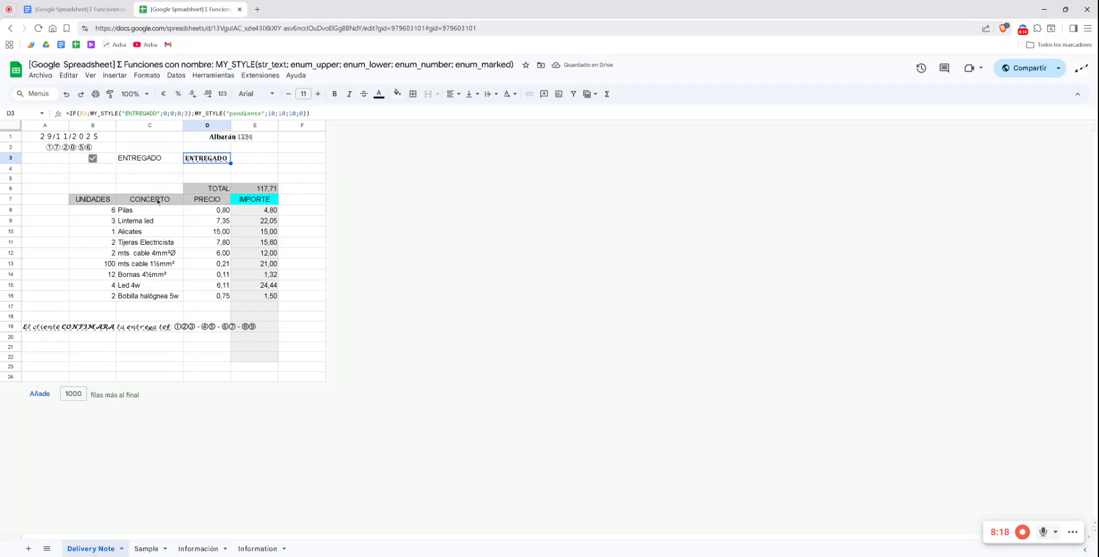
{"action": "left_click", "coordinate": [112, 113]}
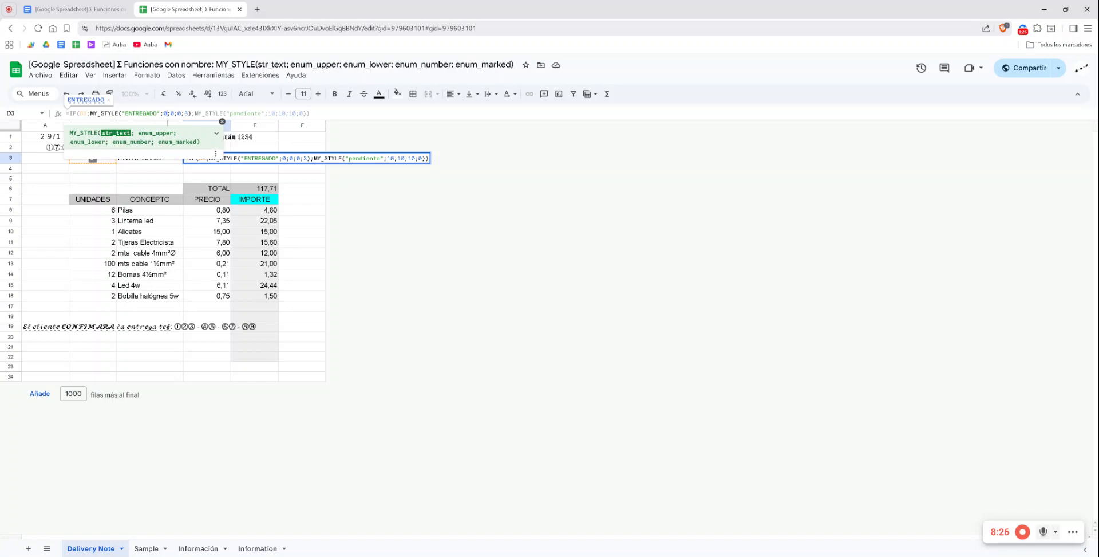
{"action": "left_click", "coordinate": [166, 113]}
{"action": "left_click", "coordinate": [216, 133]}
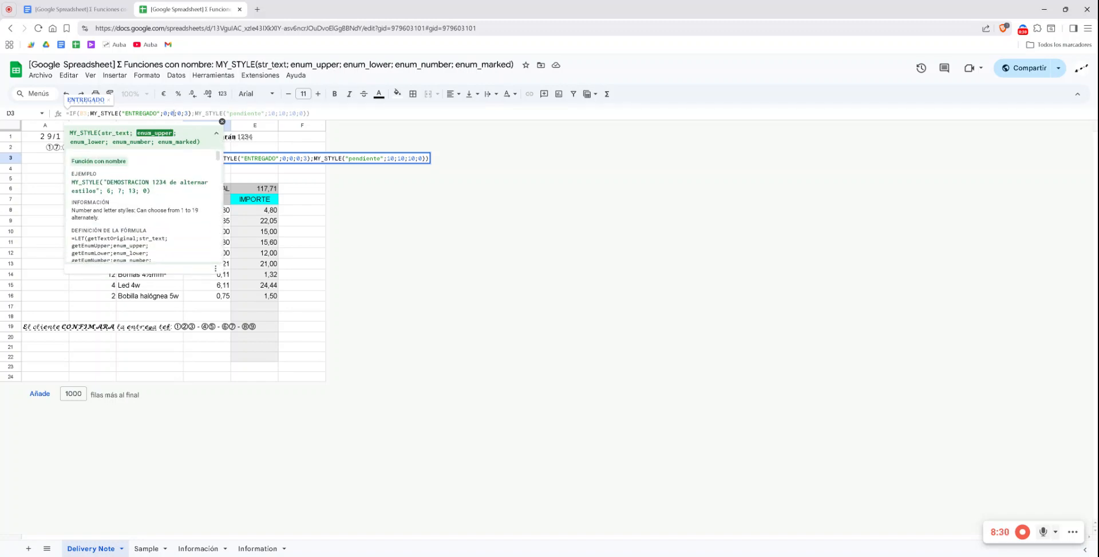
{"action": "left_click", "coordinate": [181, 113]}
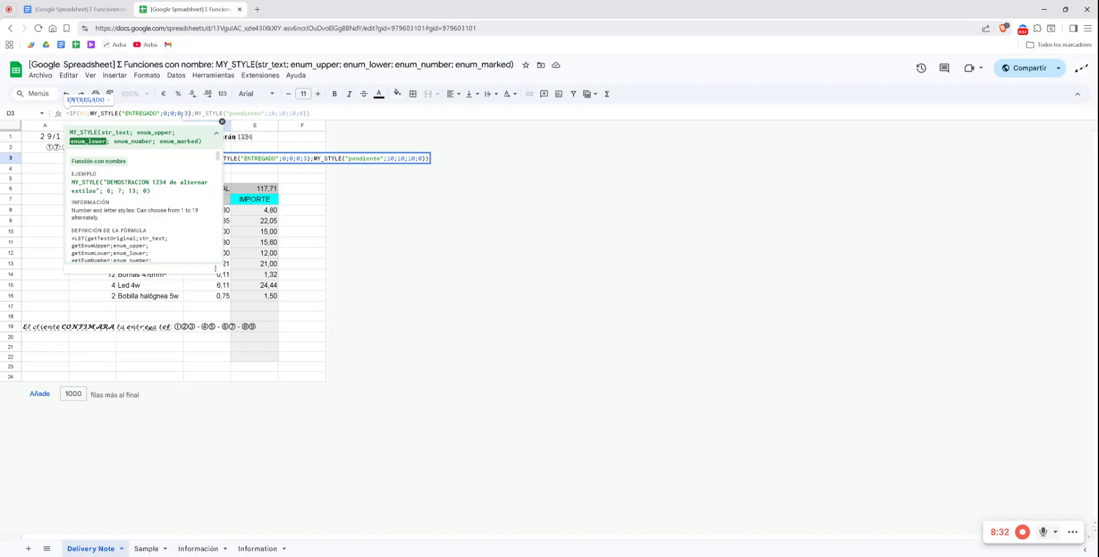
{"action": "left_click", "coordinate": [182, 114]}
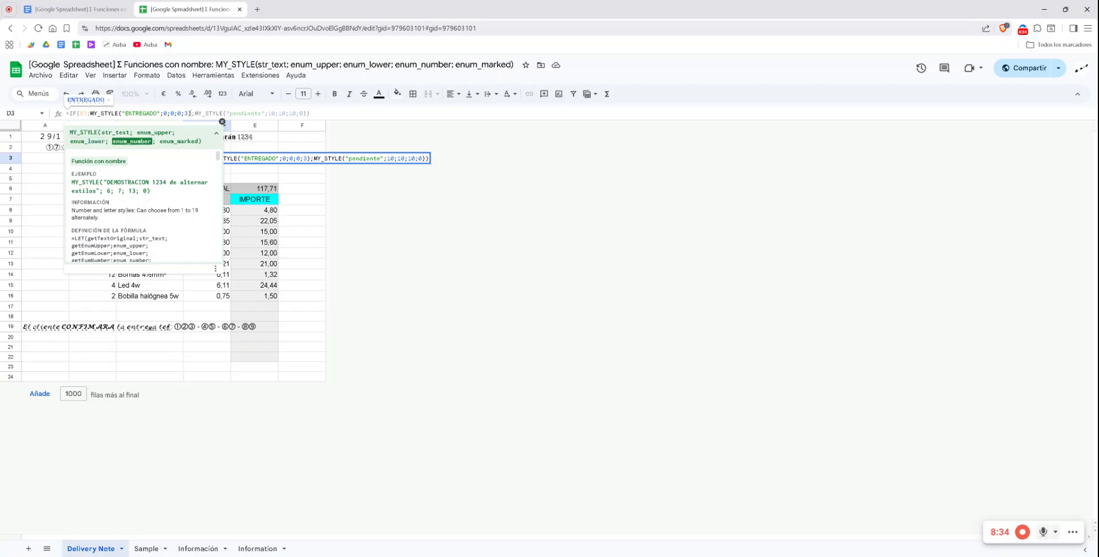
{"action": "left_click", "coordinate": [188, 113]}
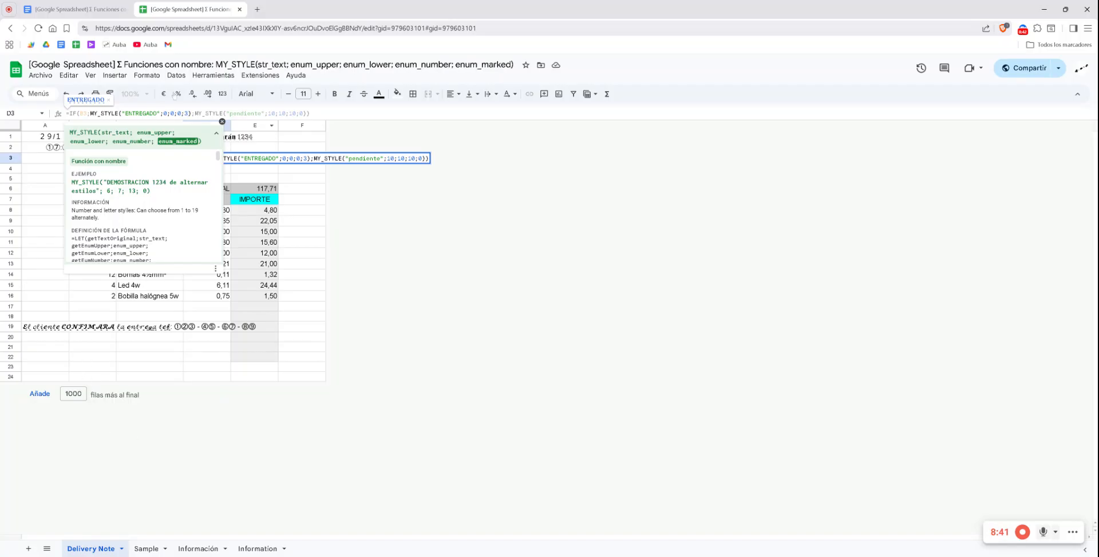
Open the named function MY_STYLE for editing and widen its editing pane until the formula definition is comfortably readable.
{"action": "left_click", "coordinate": [182, 76]}
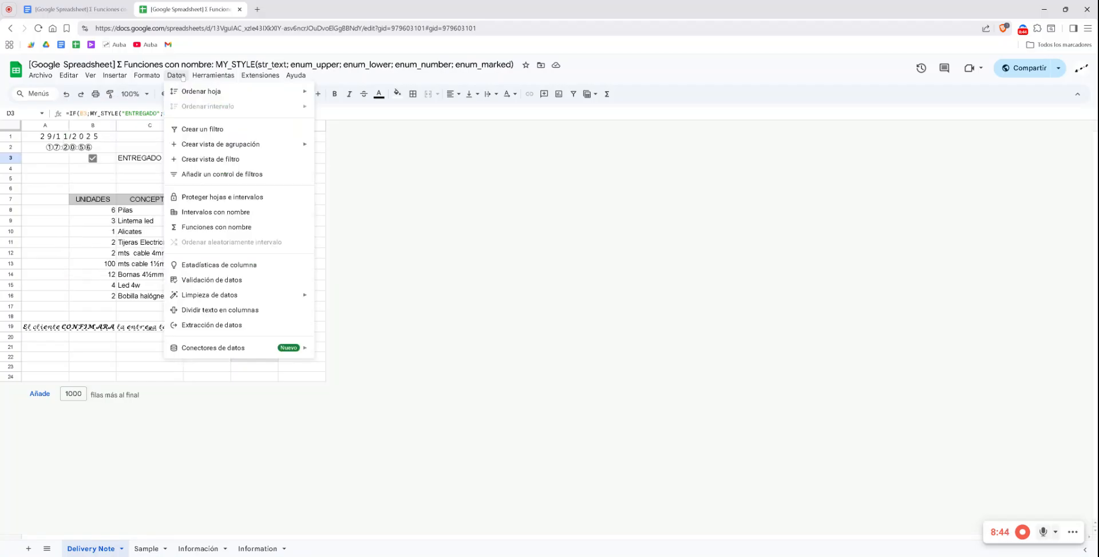
{"action": "left_click", "coordinate": [202, 228]}
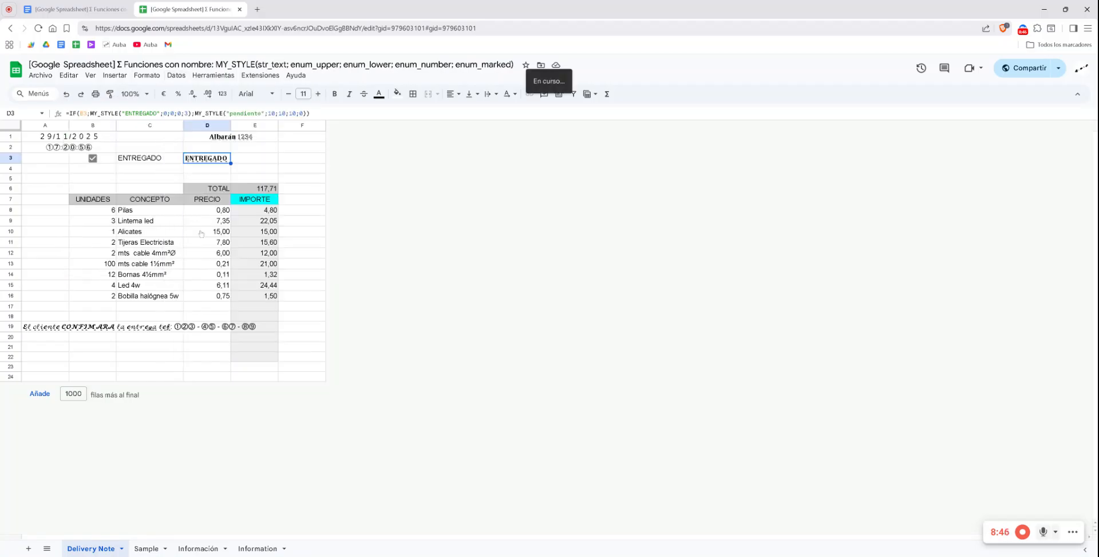
{"action": "left_click", "coordinate": [1078, 145]}
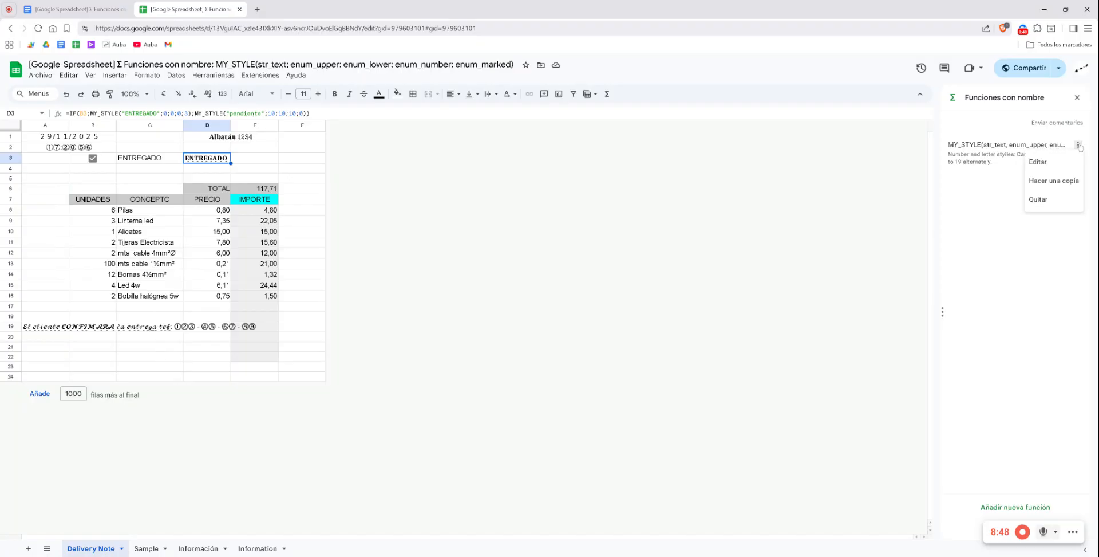
{"action": "left_click", "coordinate": [1044, 166]}
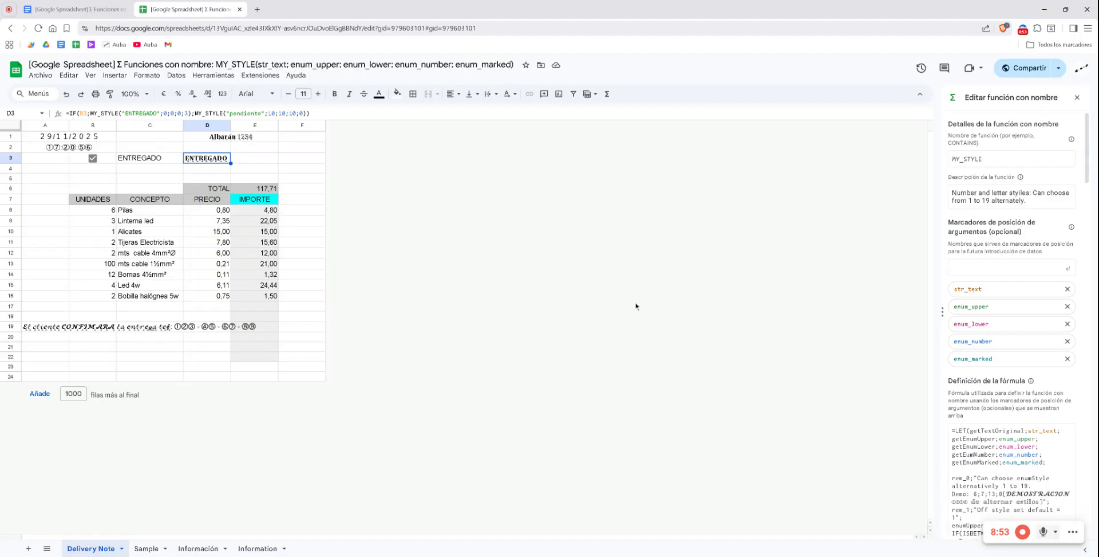
{"action": "left_click_drag", "start_coordinate": [942, 311], "coordinate": [378, 311]}
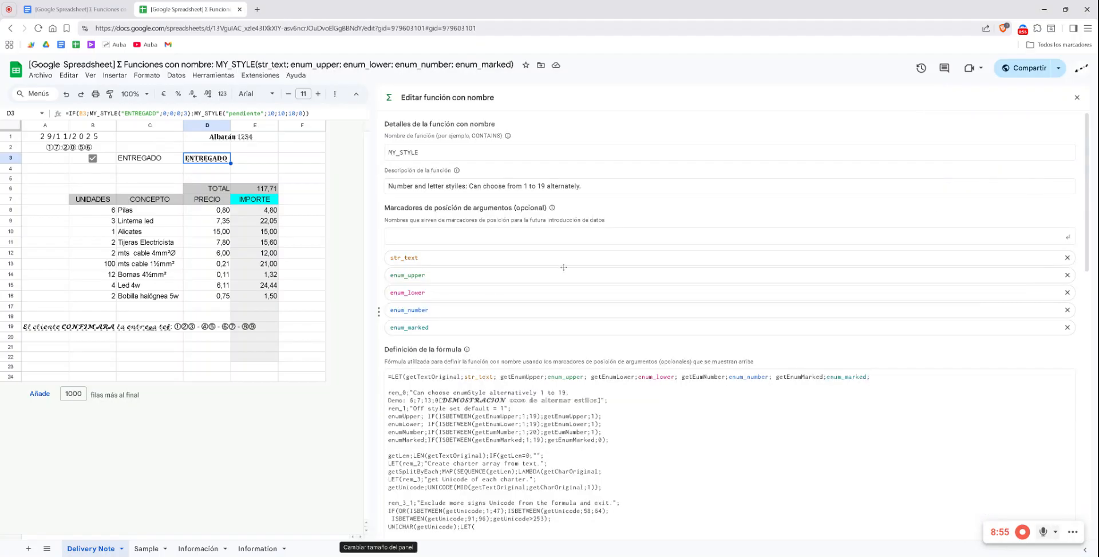
Review the full MY_STYLE formula definition, from its argument placeholders to the rem_20 concatenation and back to the opening lines.
{"action": "scroll", "coordinate": [564, 267], "scroll_direction": "down", "scroll_amount": 5}
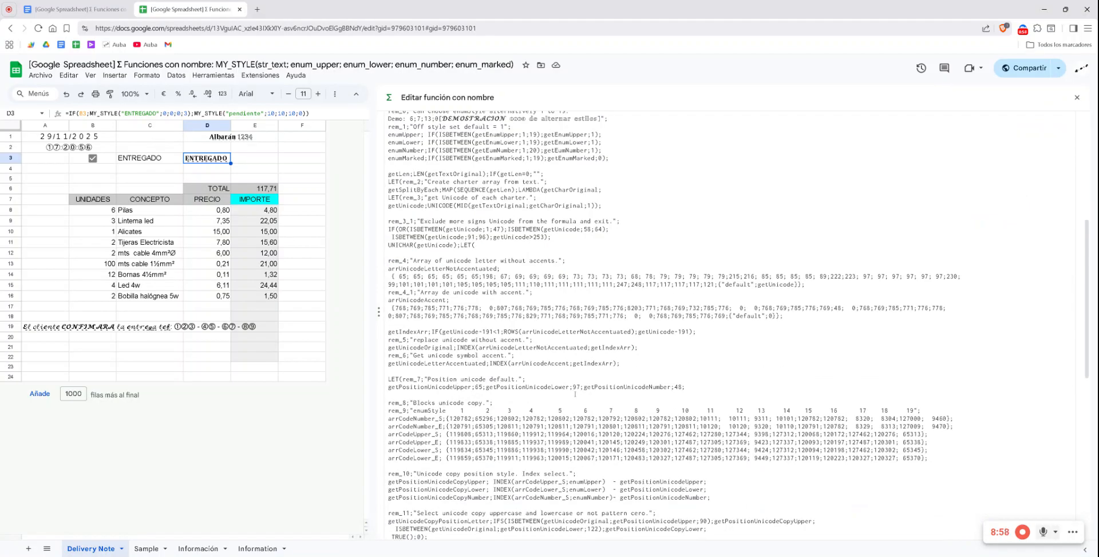
{"action": "scroll", "coordinate": [576, 394], "scroll_direction": "up", "scroll_amount": 6}
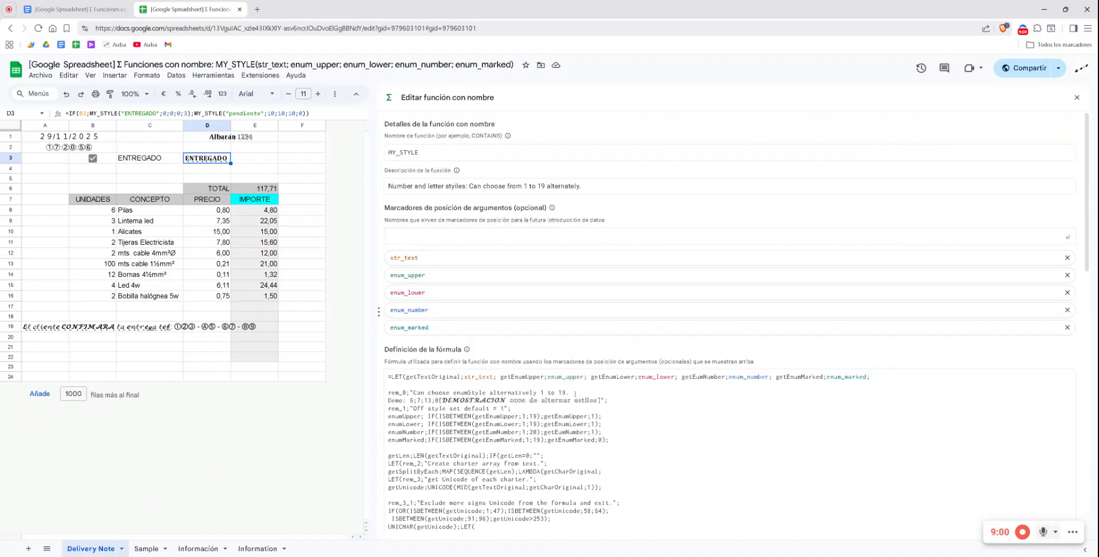
{"action": "scroll", "coordinate": [575, 394], "scroll_direction": "down", "scroll_amount": 15}
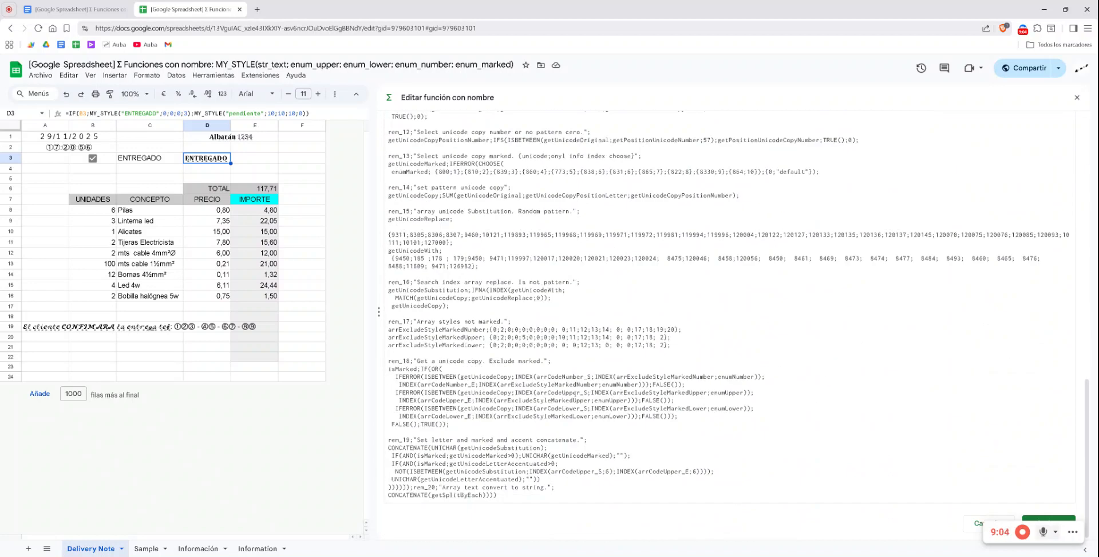
{"action": "scroll", "coordinate": [453, 306], "scroll_direction": "up", "scroll_amount": 12}
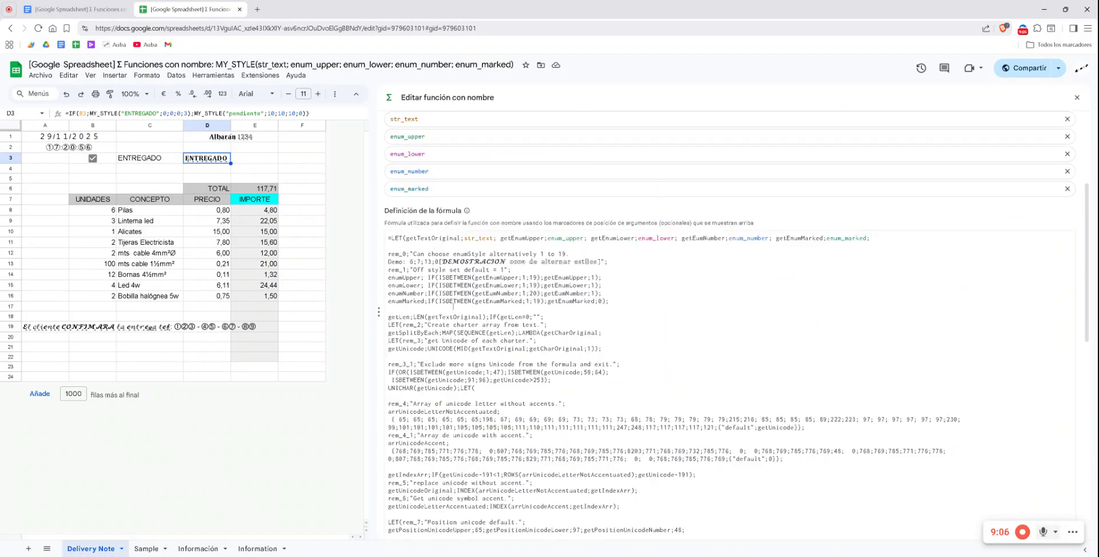